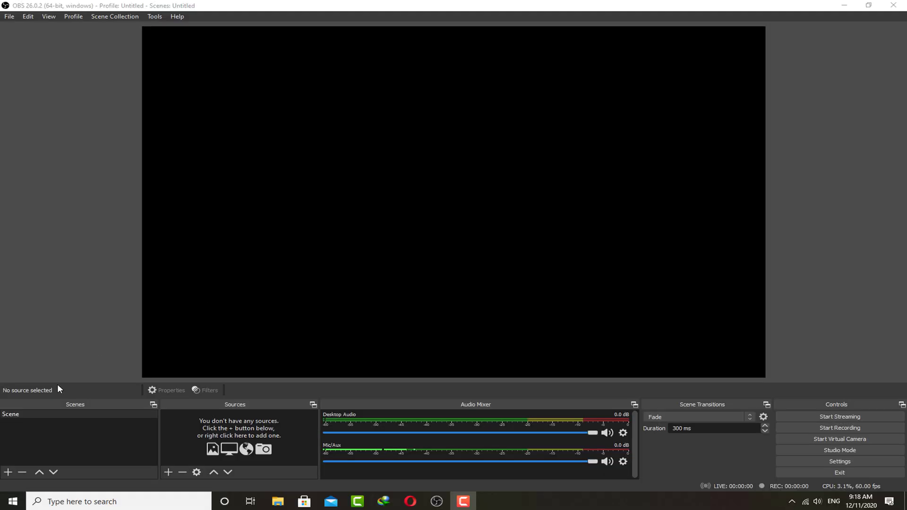
Step: Add a scene named Scene 2 containing a Display Capture source
left_click(8, 472)
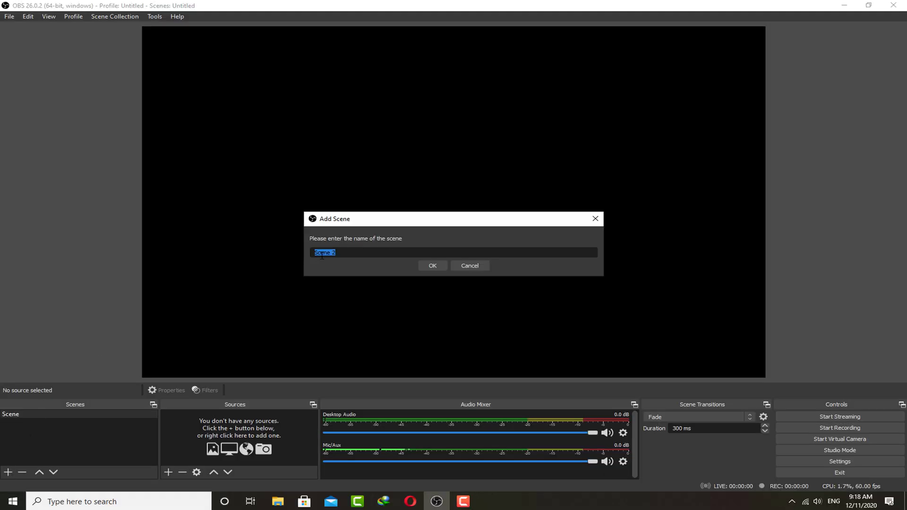
left_click(433, 266)
left_click(168, 472)
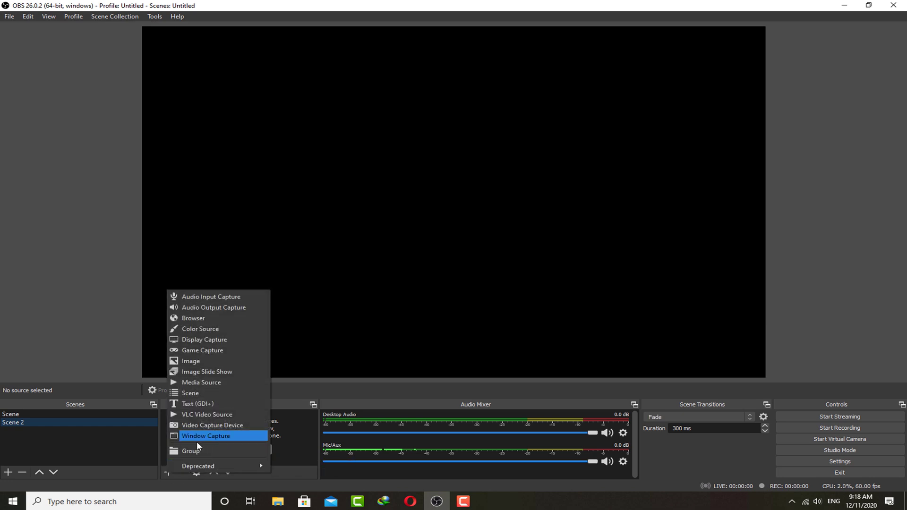
left_click(203, 339)
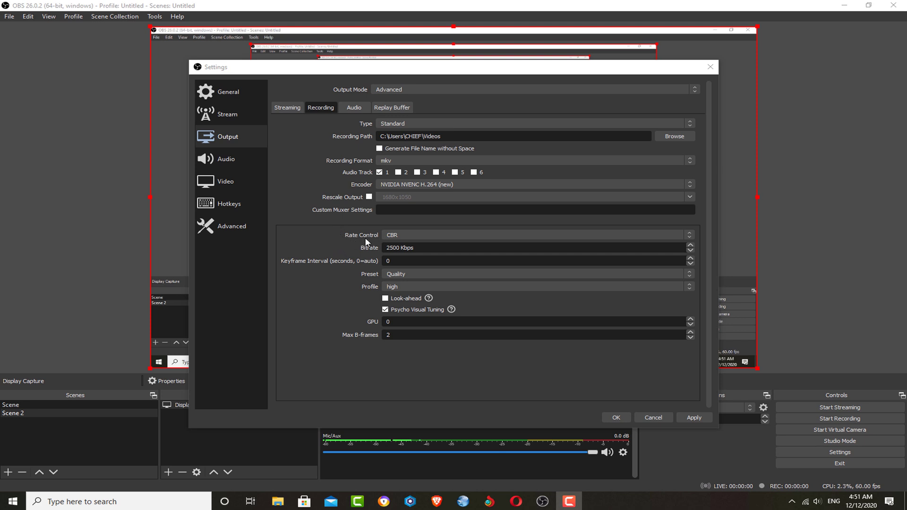
Step: Switch the output mode to Advanced and show the Recording options
left_click(394, 236)
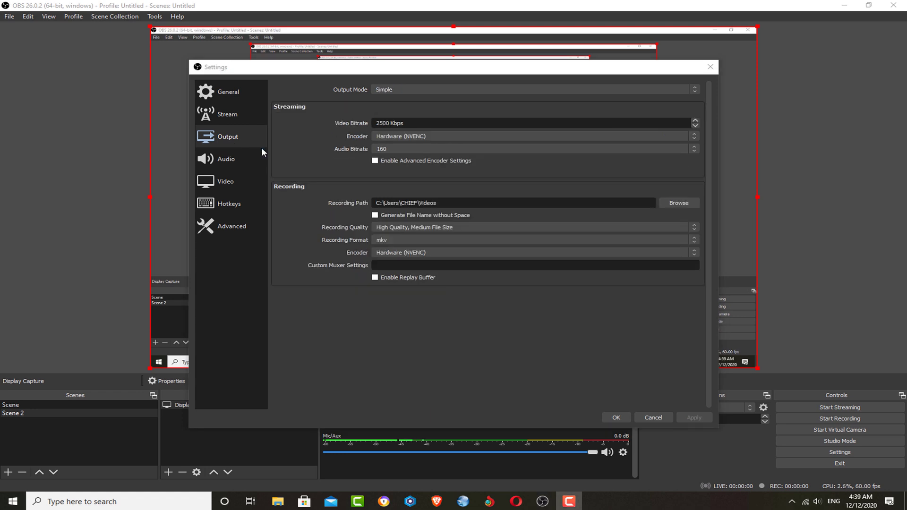
left_click(383, 89)
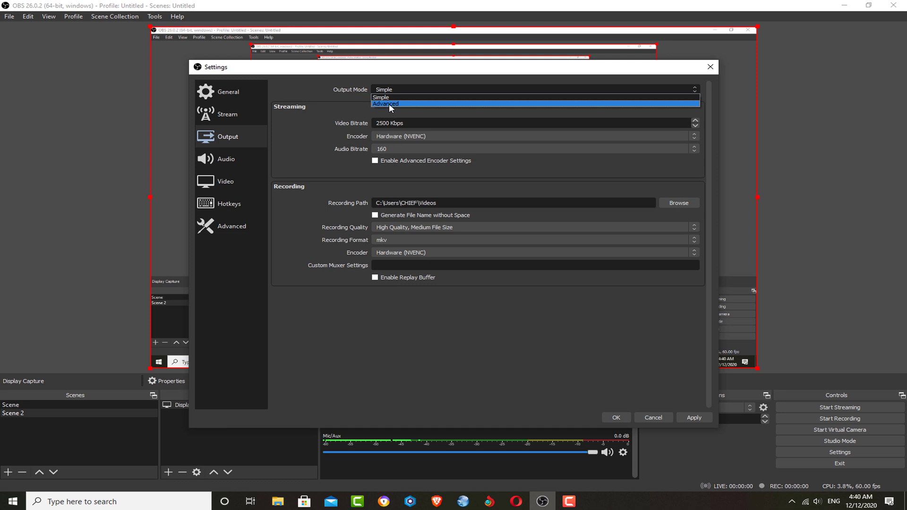
left_click(387, 103)
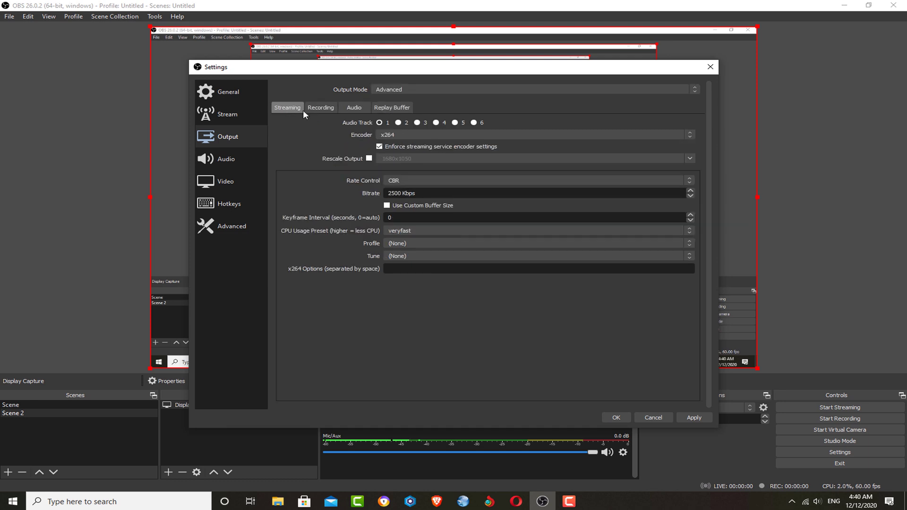
left_click(321, 107)
left_click(453, 123)
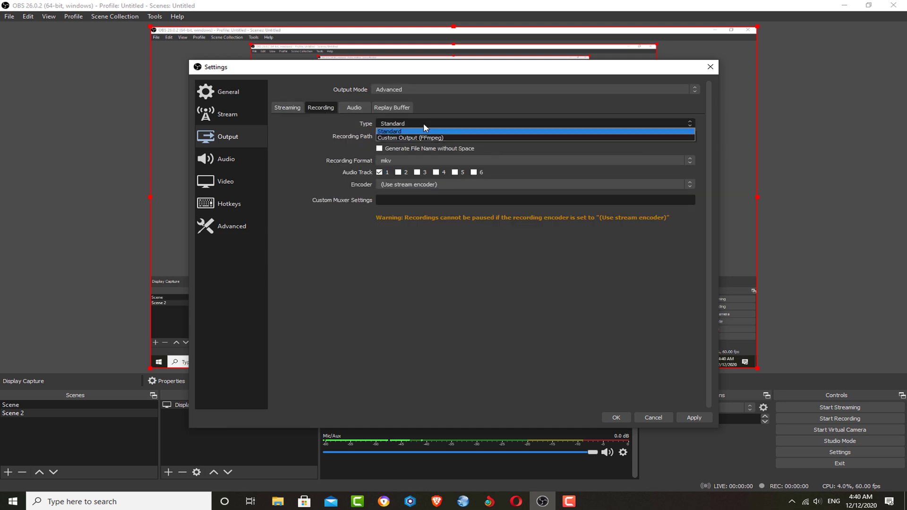
Step: Confirm the recording folder and keep mkv as the recording format
left_click(674, 137)
scroll(236, 173, "up", 2)
key("Return")
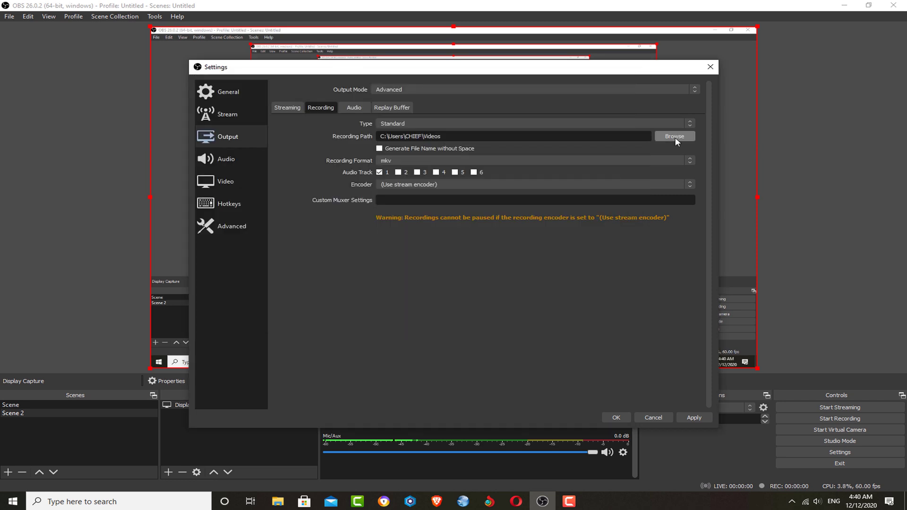
left_click(394, 161)
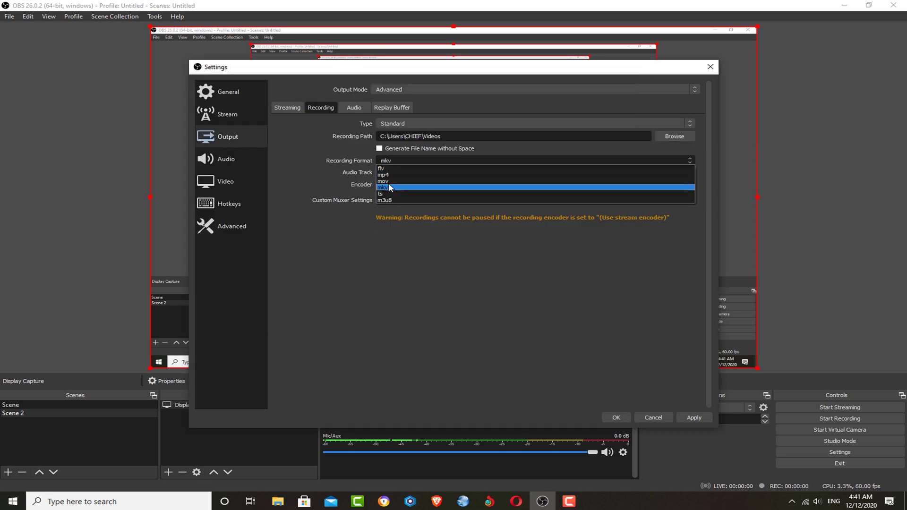
left_click(381, 163)
left_click(411, 185)
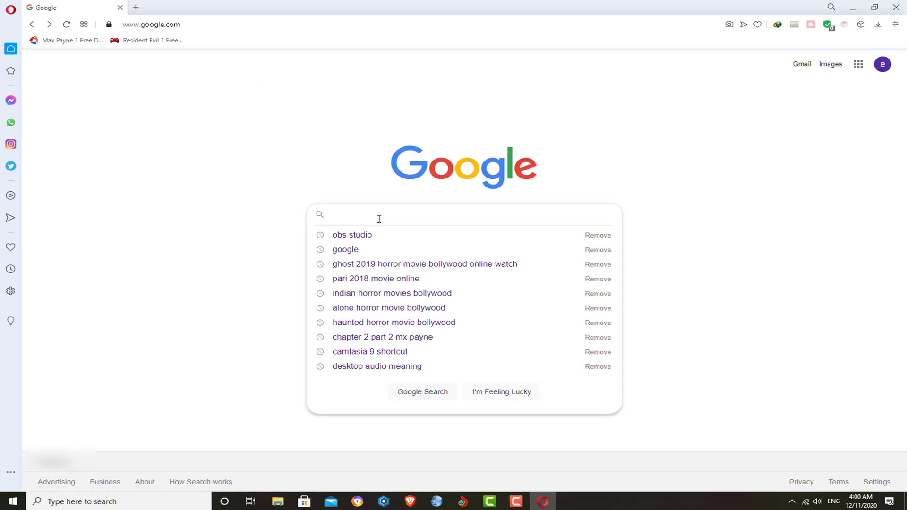
Step: Search Google for 'obs studio' and download the Windows installer from obsproject.com
type("obs studio")
left_click(359, 236)
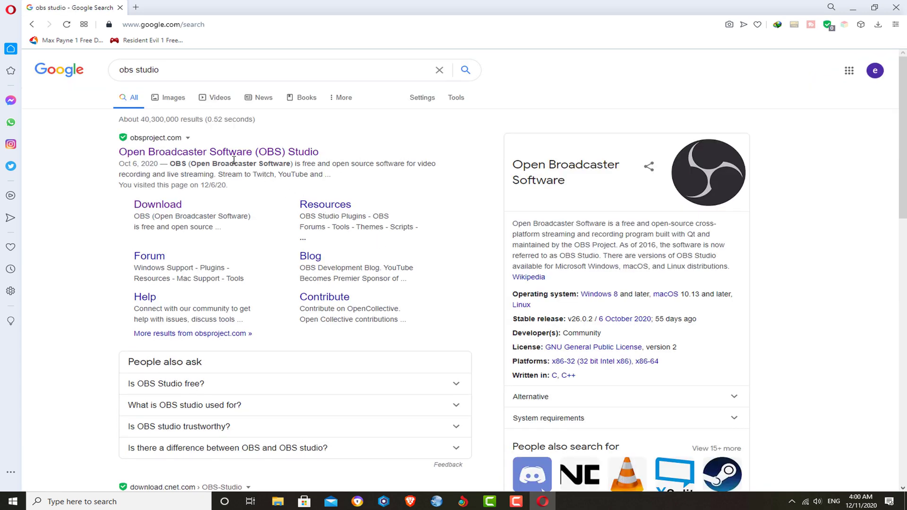
left_click(183, 142)
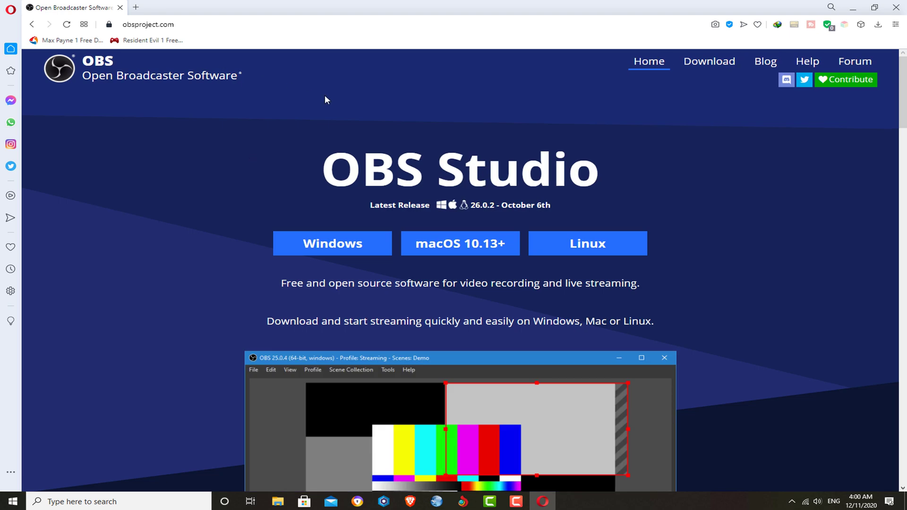
left_click_drag(902, 121, 903, 94)
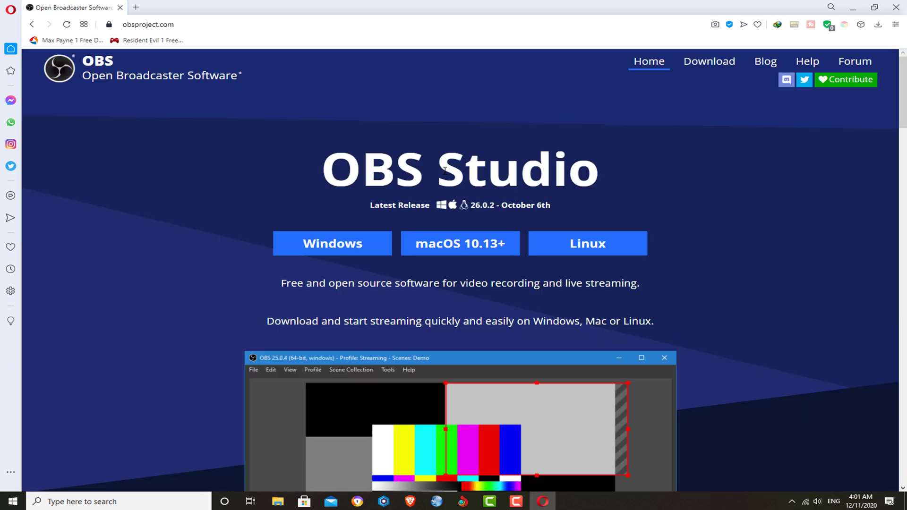
left_click(343, 251)
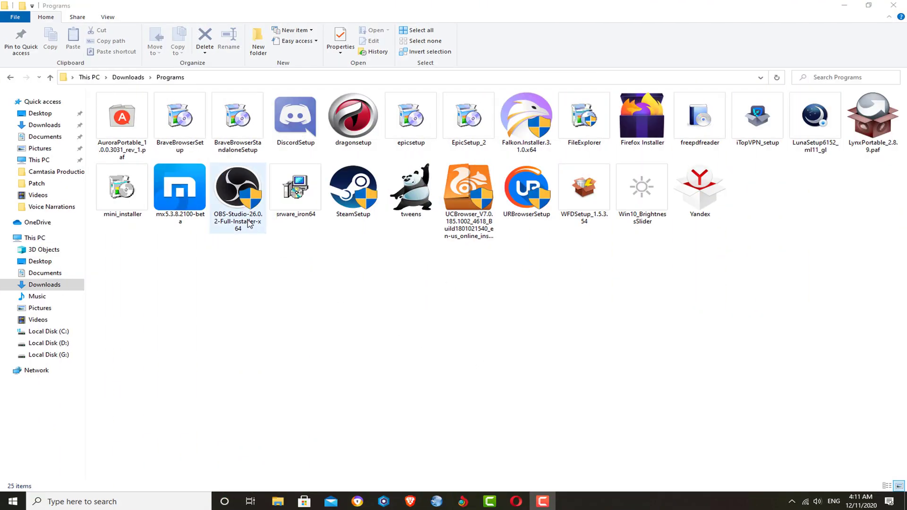
Step: Run the installer as administrator, install OBS 26.0.2 to C:\Program Files\obs-studio, and launch it
right_click(238, 209)
left_click(288, 225)
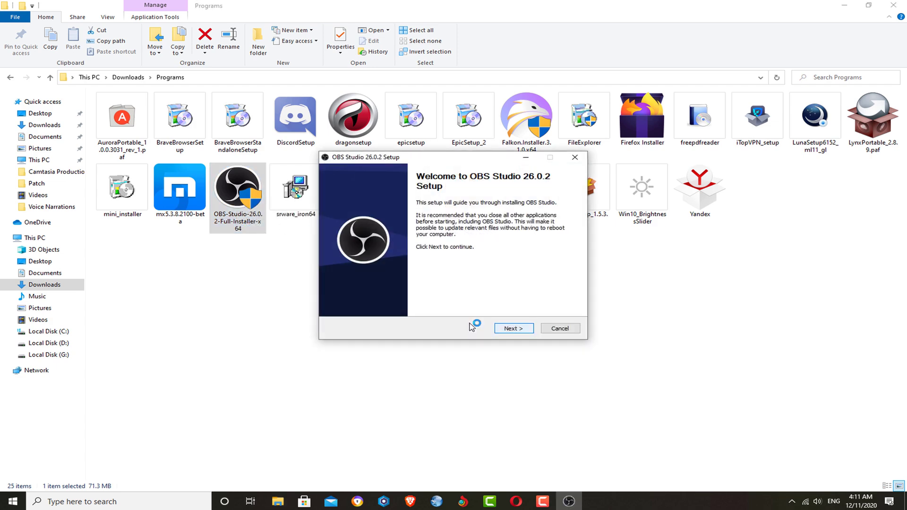
key("Return")
key("Return")
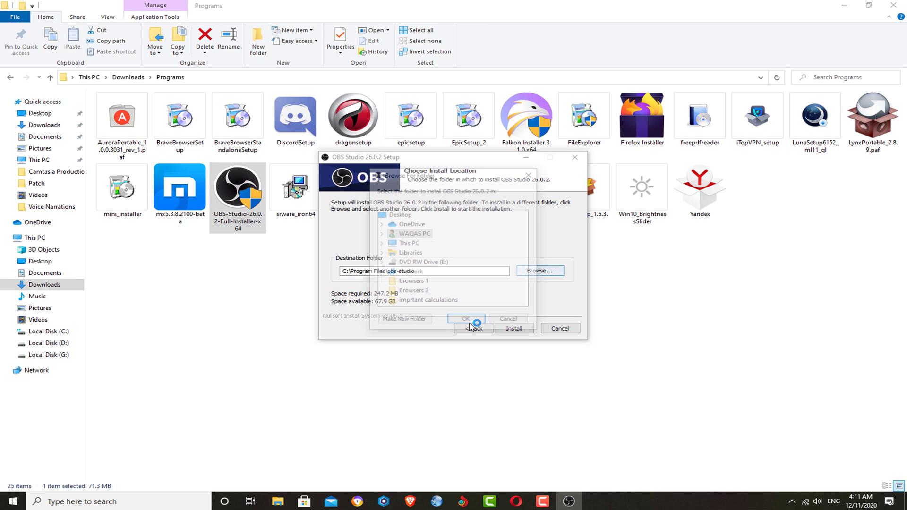
key("alt+r")
key("Return")
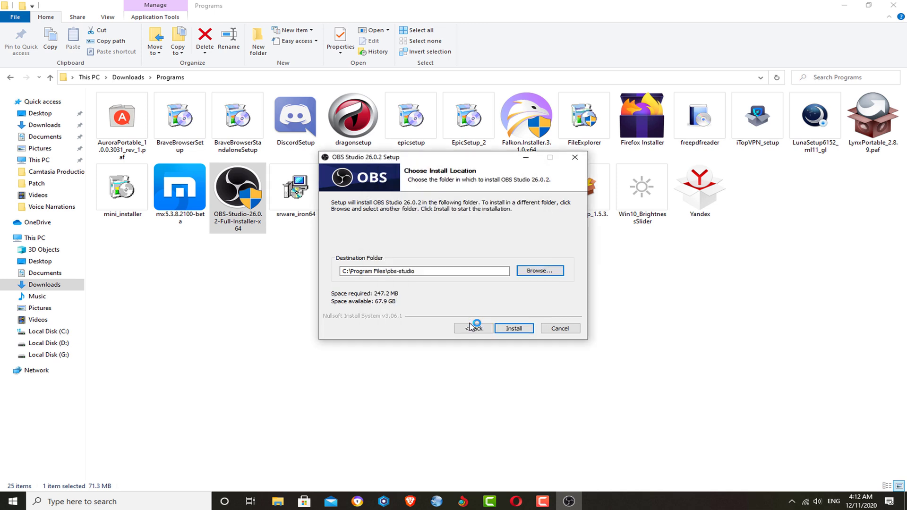
key("Return")
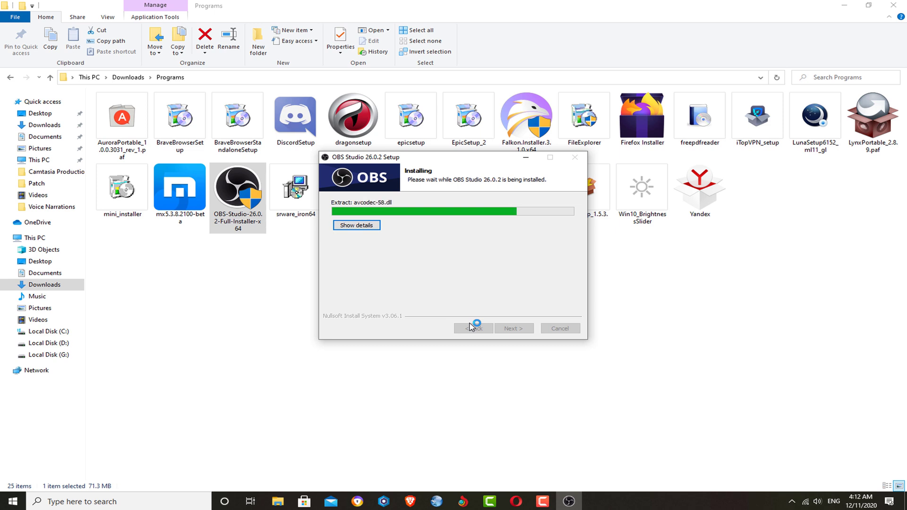
key("Return")
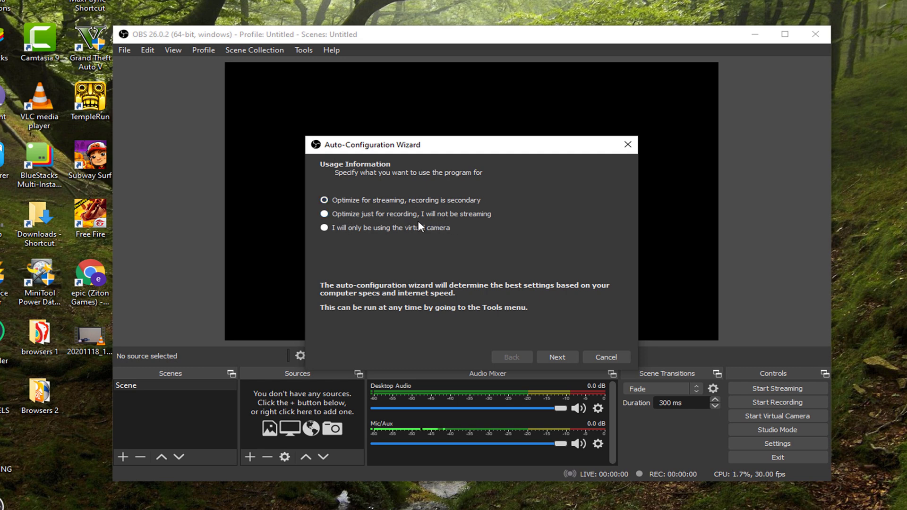
Step: Optimize the wizard for recording and set the base canvas resolution to 1680x1050
left_click(331, 214)
left_click(557, 358)
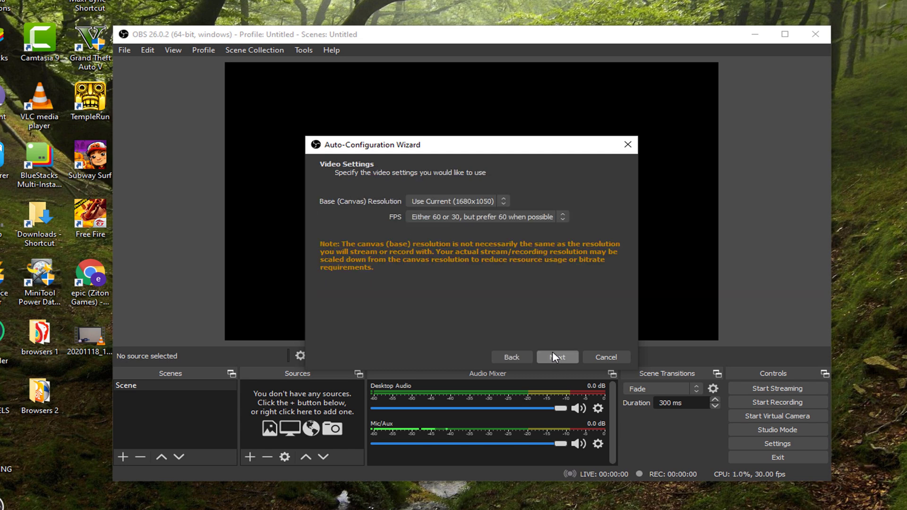
left_click(441, 202)
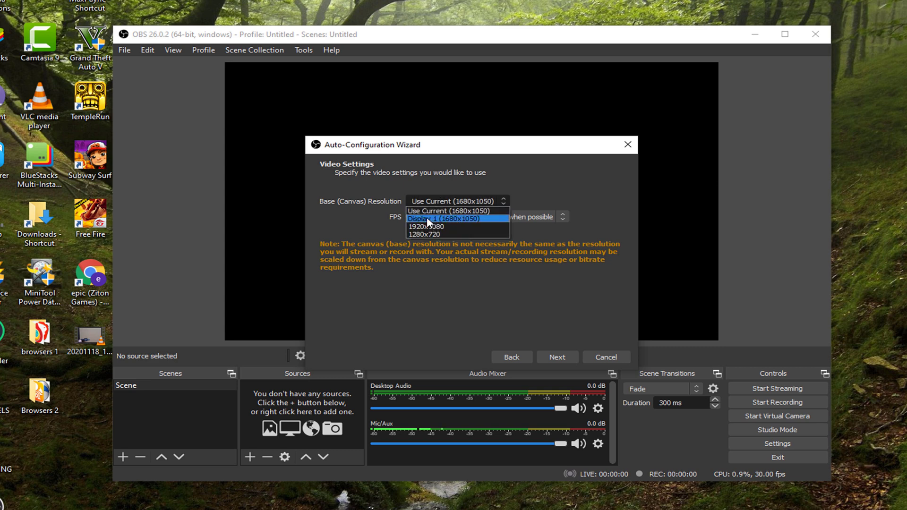
left_click(427, 218)
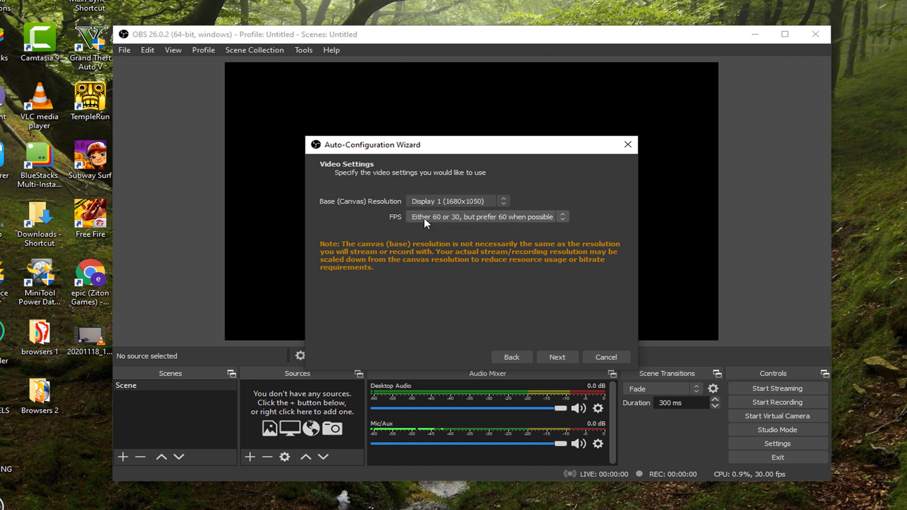
left_click(415, 202)
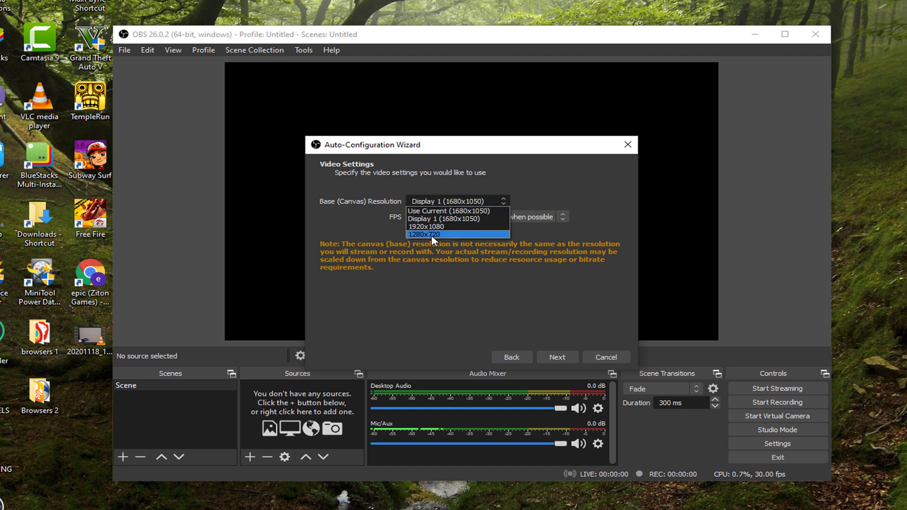
left_click(427, 211)
left_click(416, 202)
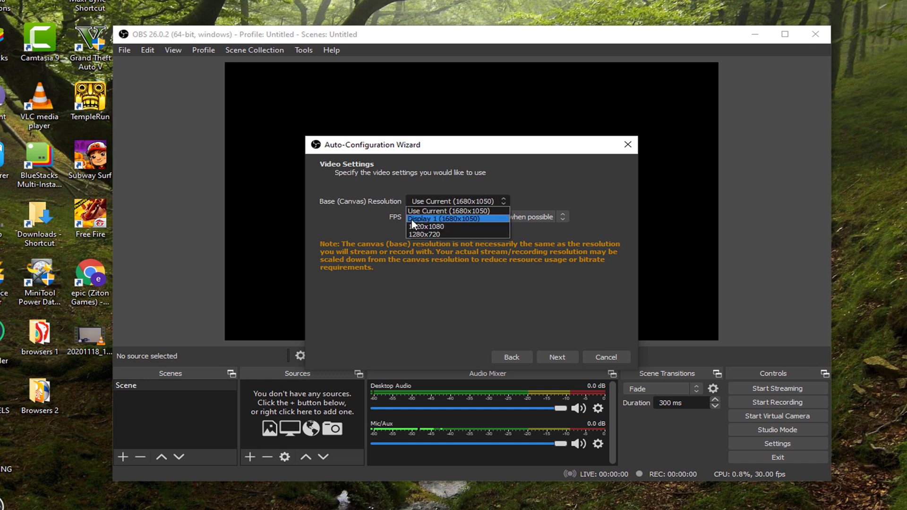
left_click(412, 219)
Step: Prefer high resolution at 60 or 30 fps and apply the recommended 1152x720, 60 FPS settings
left_click(428, 217)
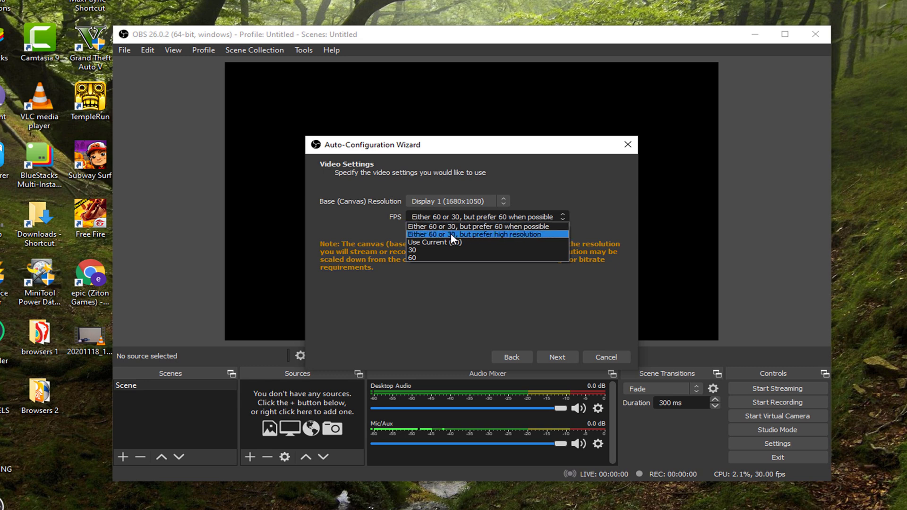
left_click(517, 233)
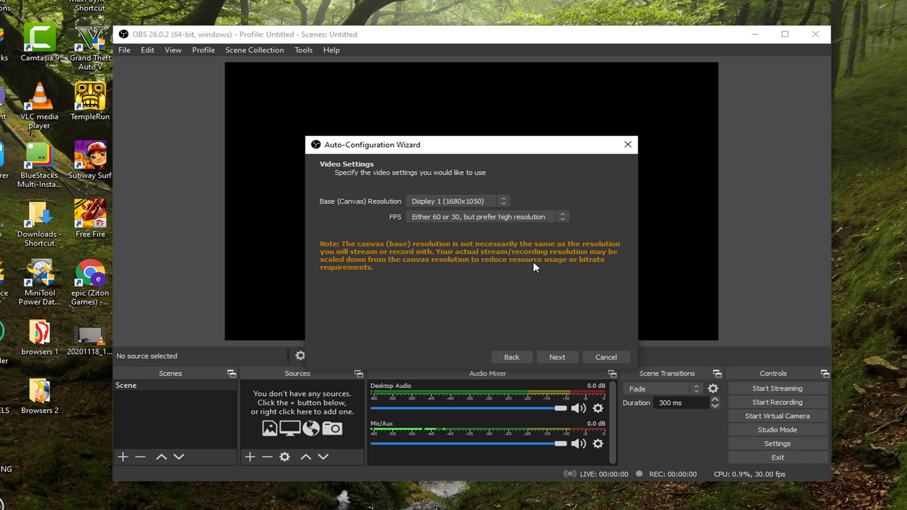
left_click(556, 357)
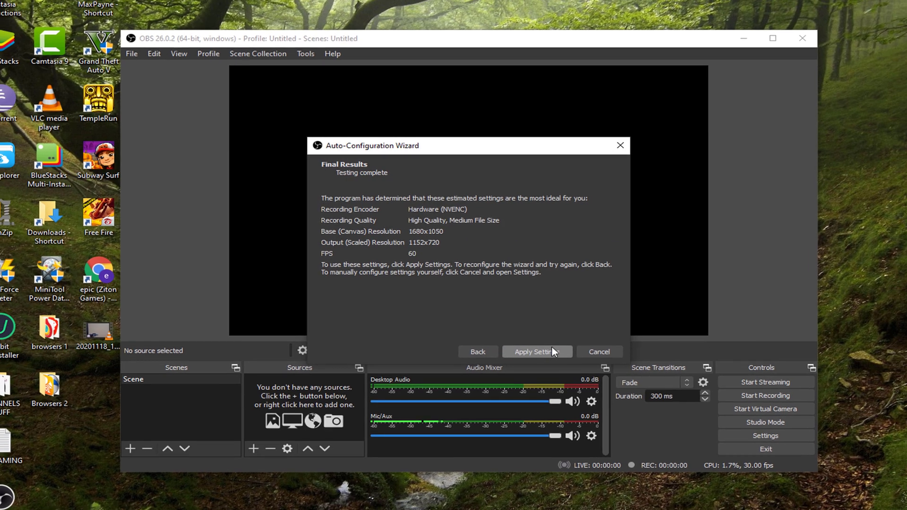
left_click(542, 357)
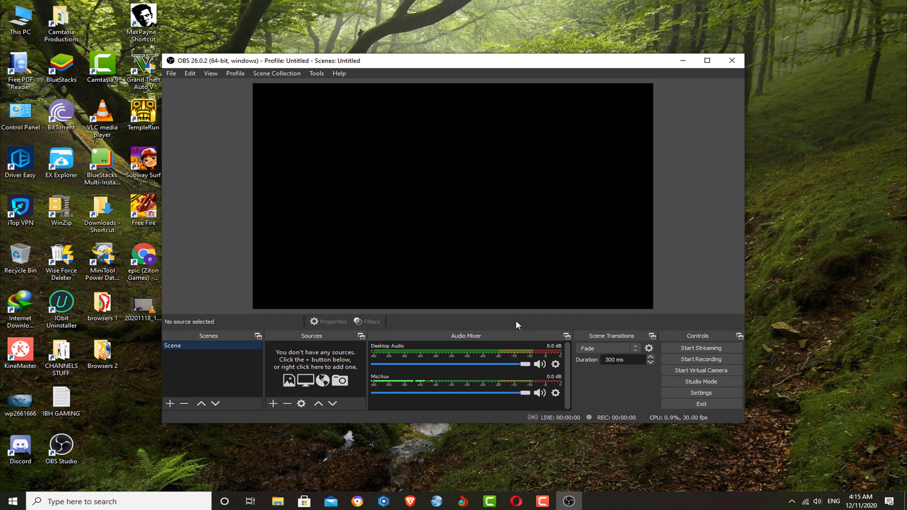
Step: Maximize the OBS Studio window with Win+Up
key("super+Up")
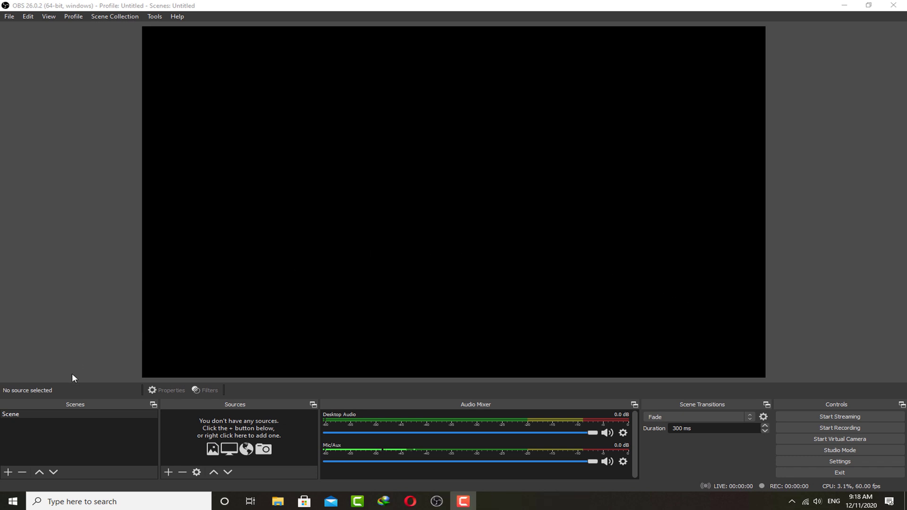
Step: Create the scene 'Scene 2' and add a Display Capture source to it
left_click(8, 472)
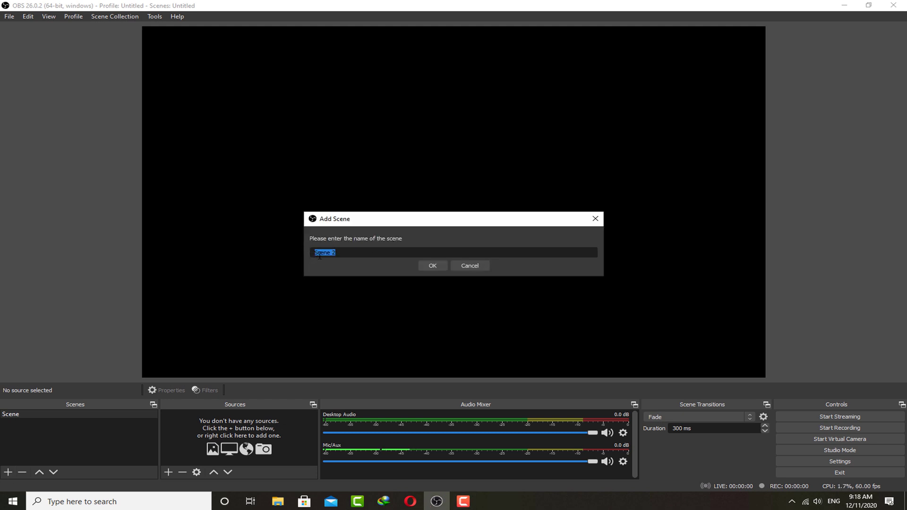
left_click(433, 265)
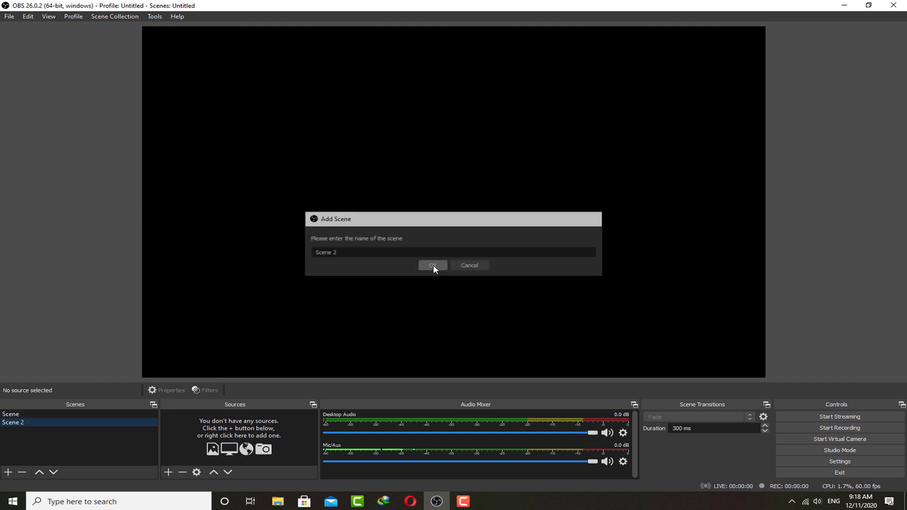
left_click(168, 472)
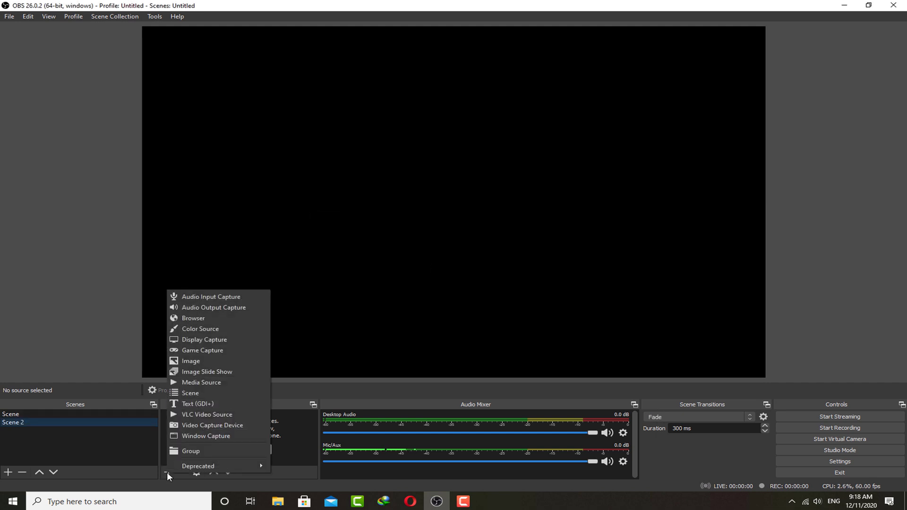
mouse_move(200, 467)
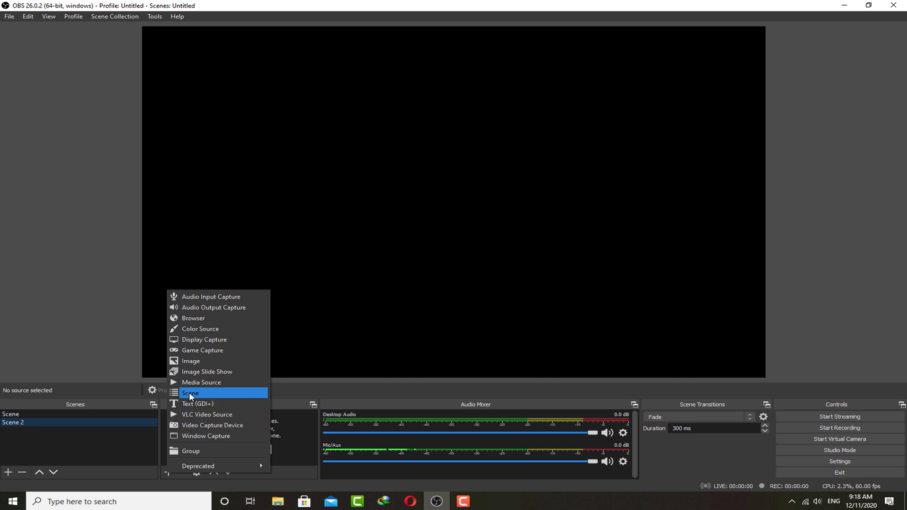
left_click(201, 339)
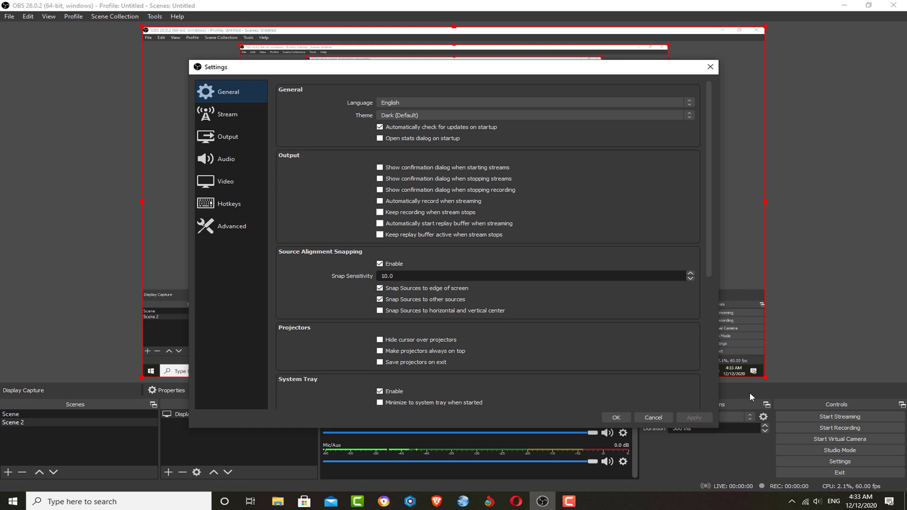
Step: Keep the interface language as English and change the theme from Dark to Rachni
left_click(406, 101)
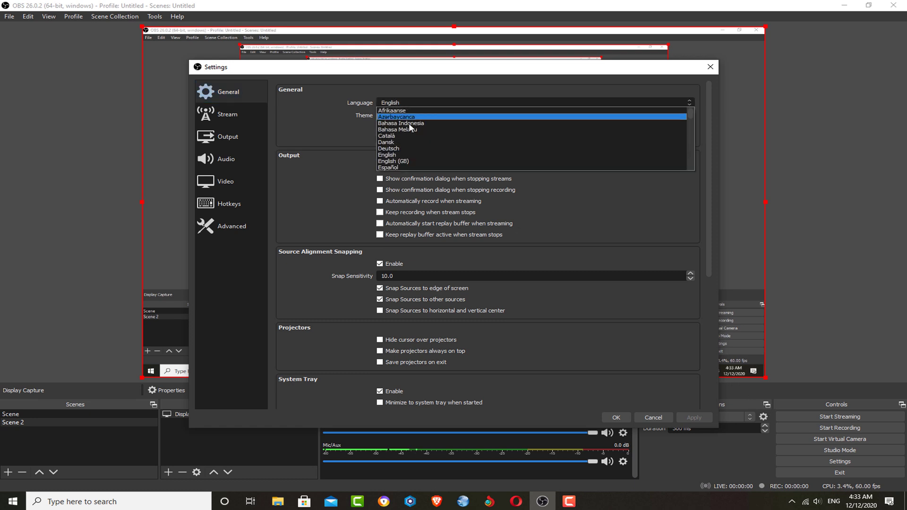
left_click(407, 155)
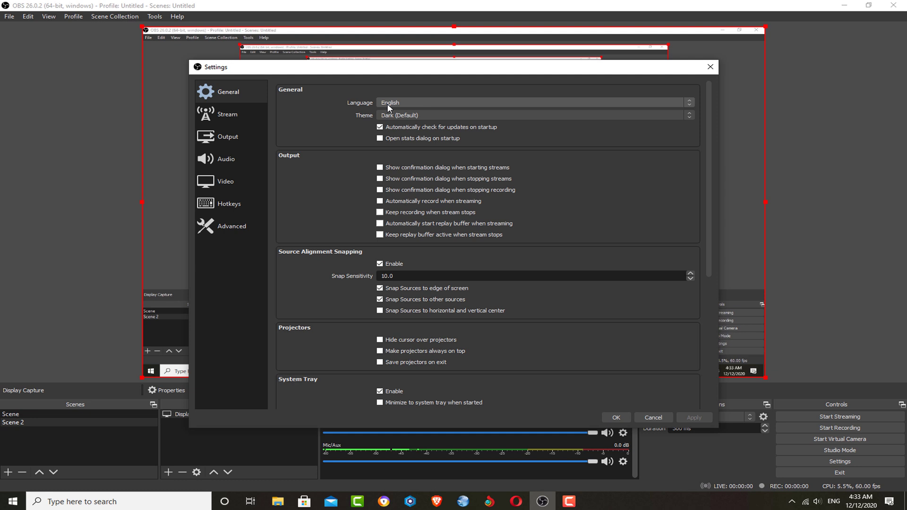
left_click(400, 114)
left_click(404, 135)
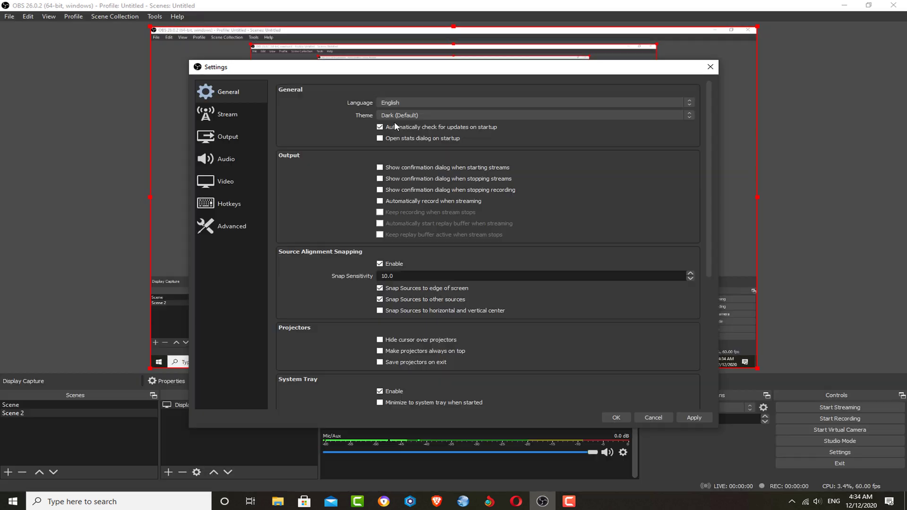
Step: Set the Output settings mode to Advanced
left_click(227, 137)
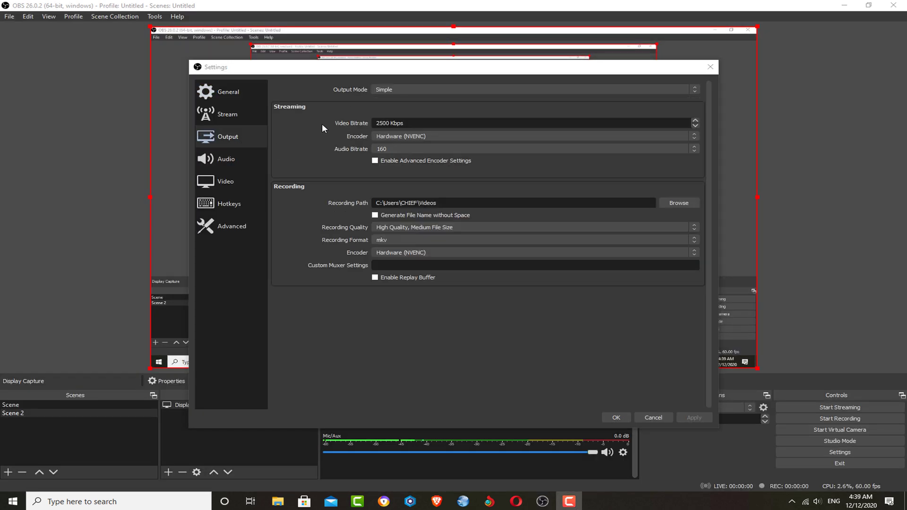
left_click(381, 89)
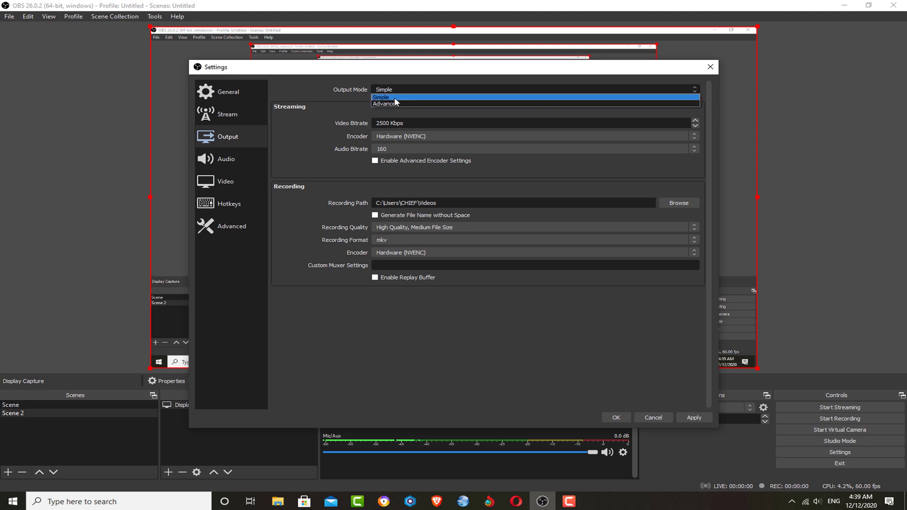
left_click(387, 103)
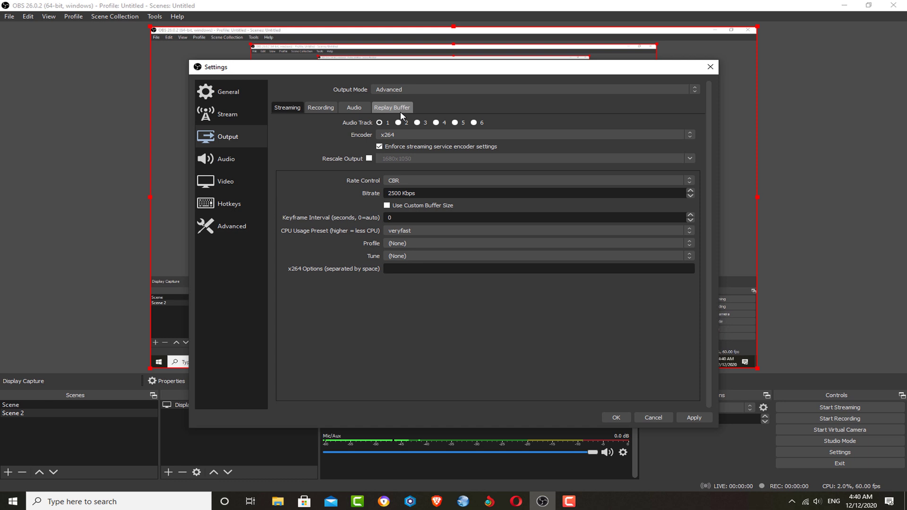
Step: On the Recording tab, keep the Standard type and leave the save folder as Videos
left_click(323, 109)
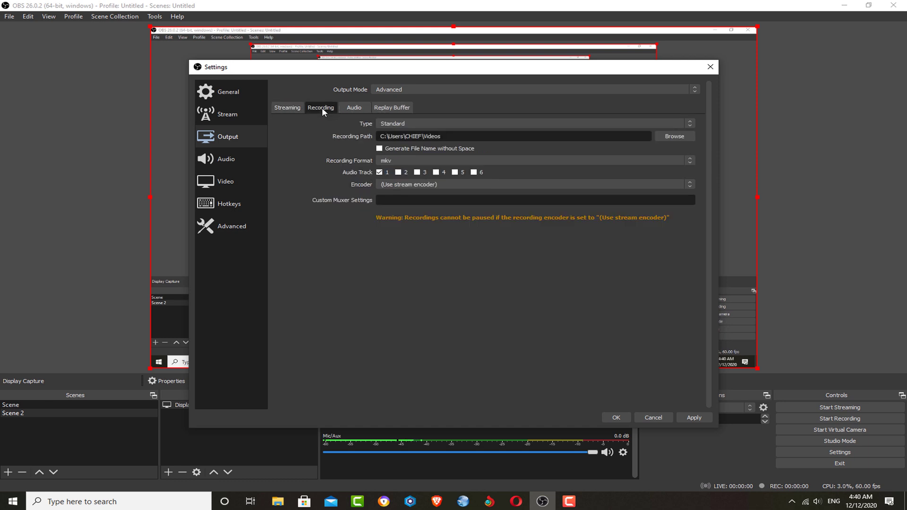
left_click(420, 124)
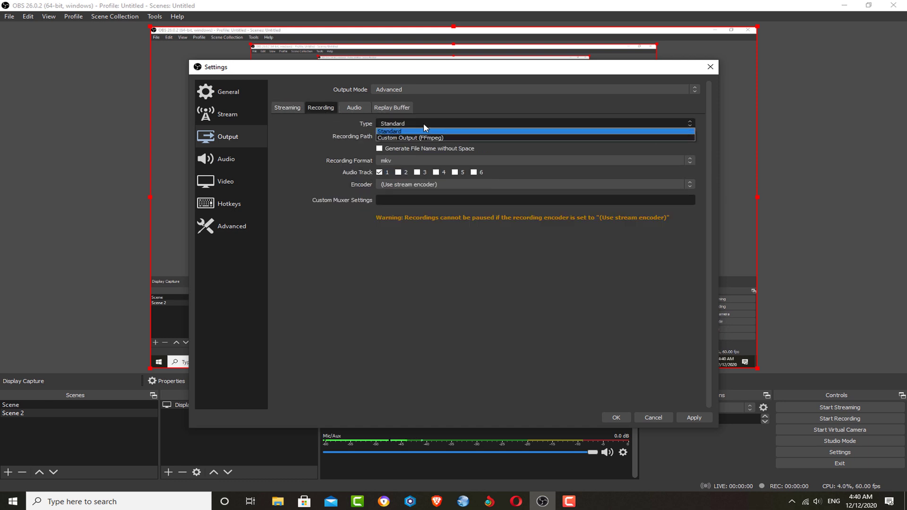
left_click(411, 121)
left_click(673, 136)
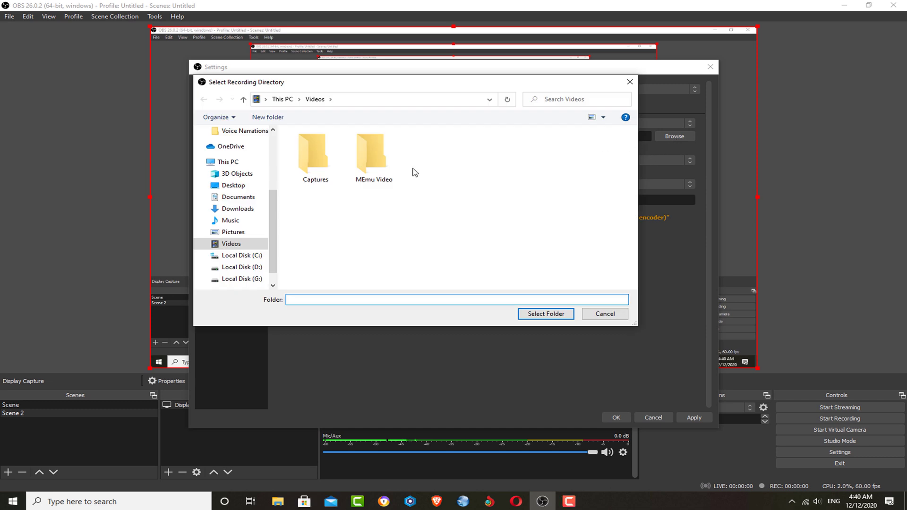
scroll(229, 180, "up", 3)
scroll(229, 179, "down", 3)
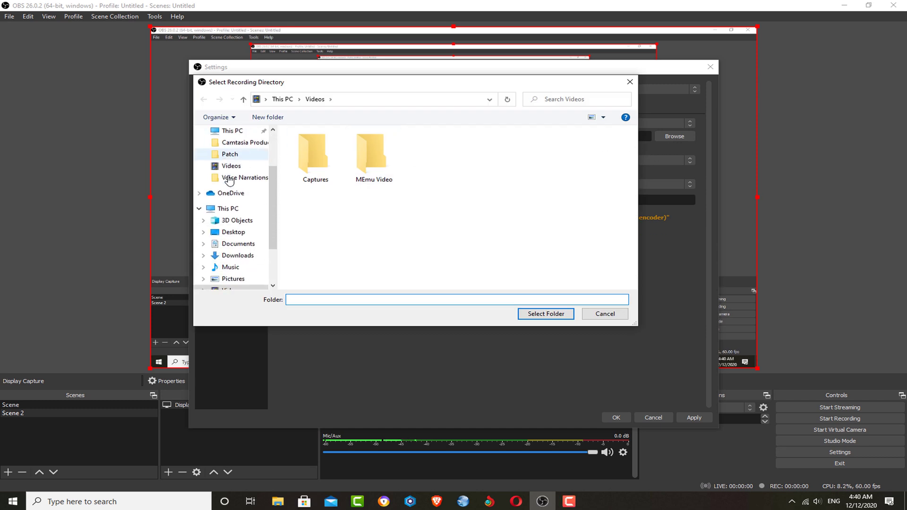
key("Escape")
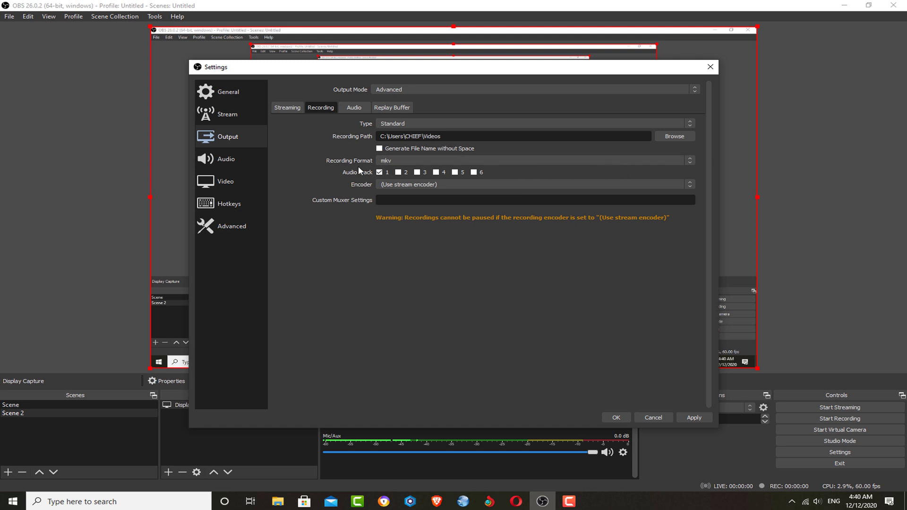
Step: Keep mkv as the recording format and choose the NVIDIA NVENC H.264 (new) encoder
left_click(393, 163)
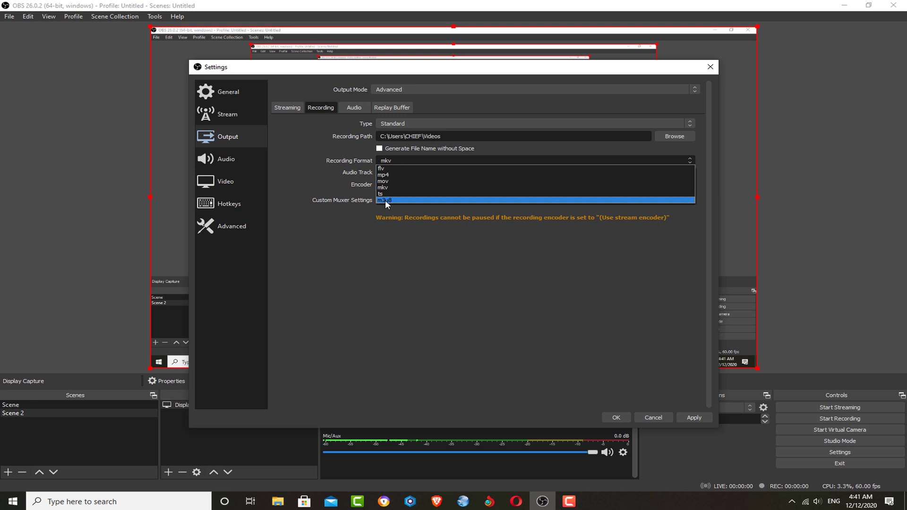
left_click(381, 163)
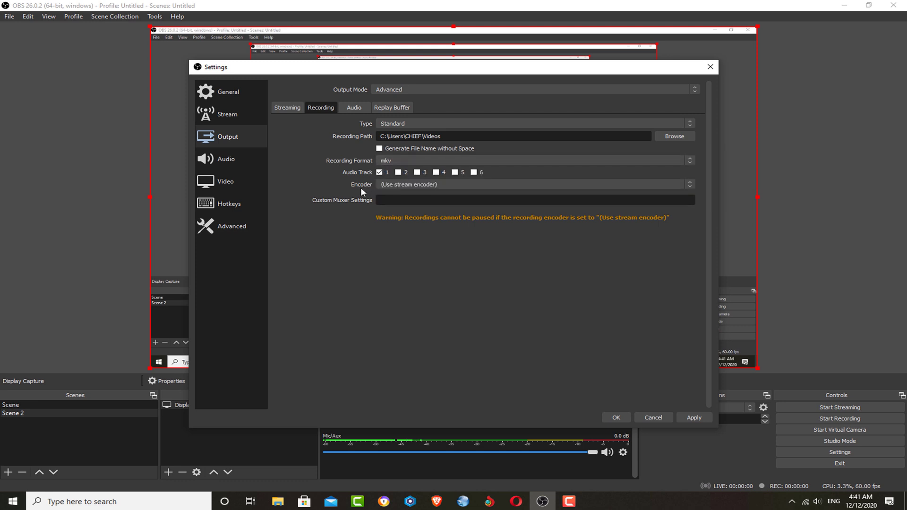
left_click(412, 186)
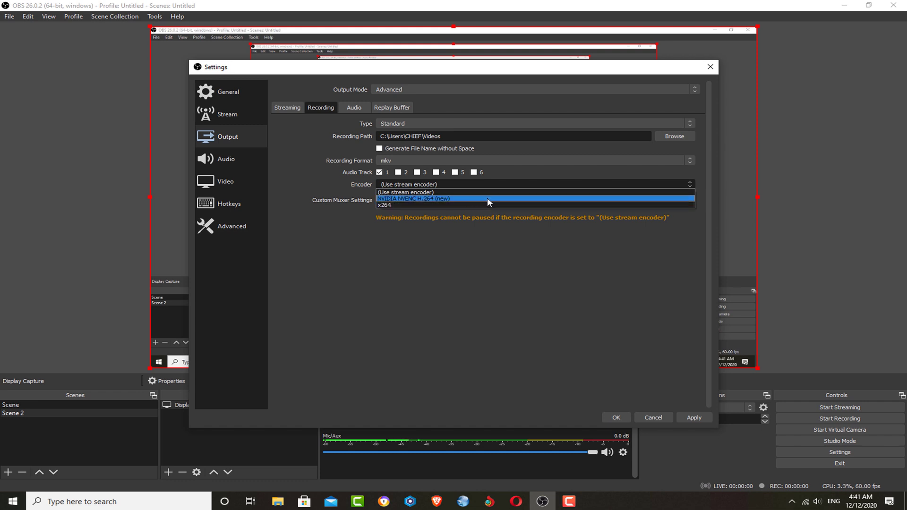
left_click(457, 198)
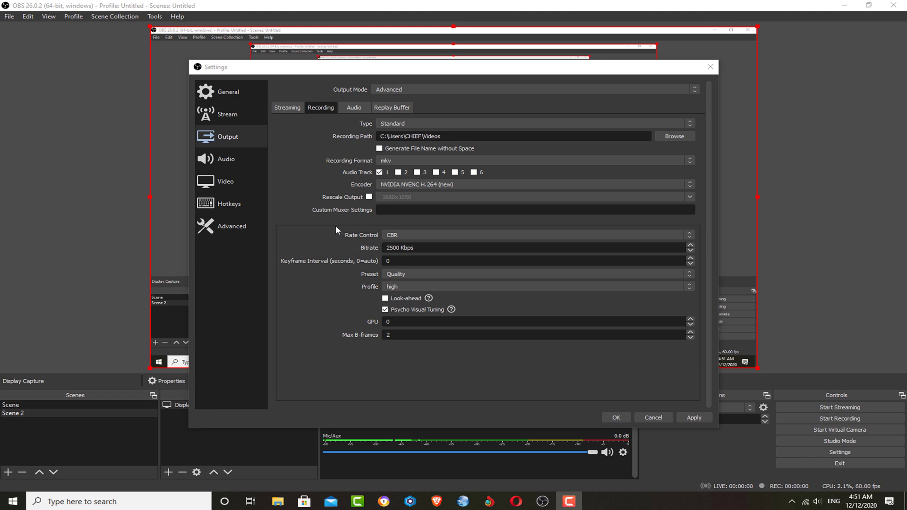
Step: Set rate control to VBR with a 40000 Kbps bitrate and 60000 Kbps maximum
left_click(390, 236)
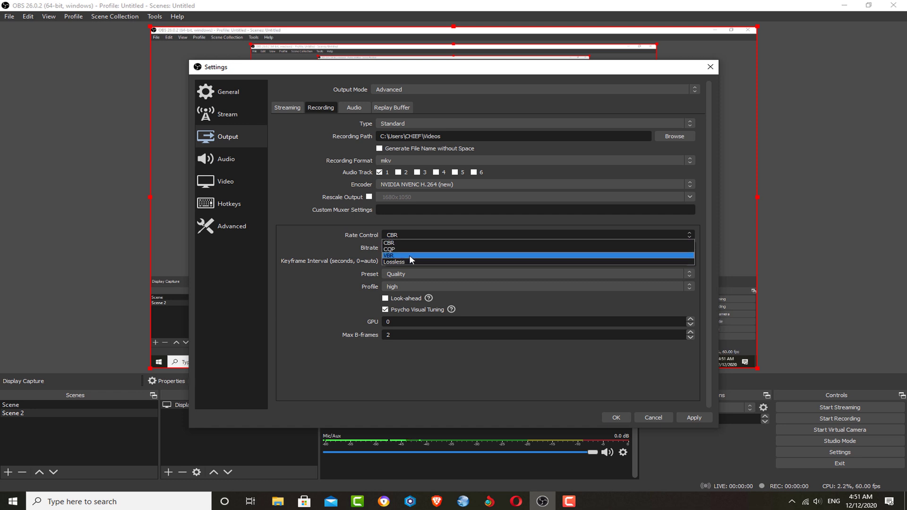
left_click(458, 255)
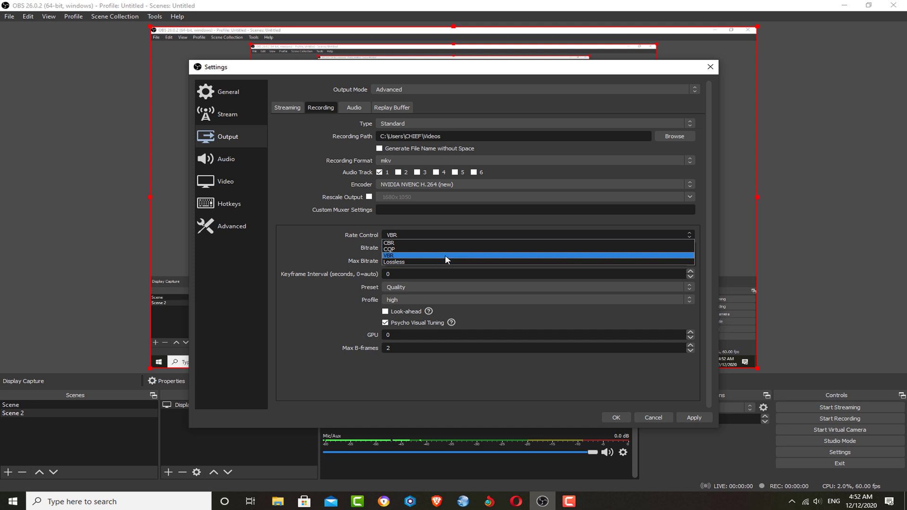
left_click(478, 255)
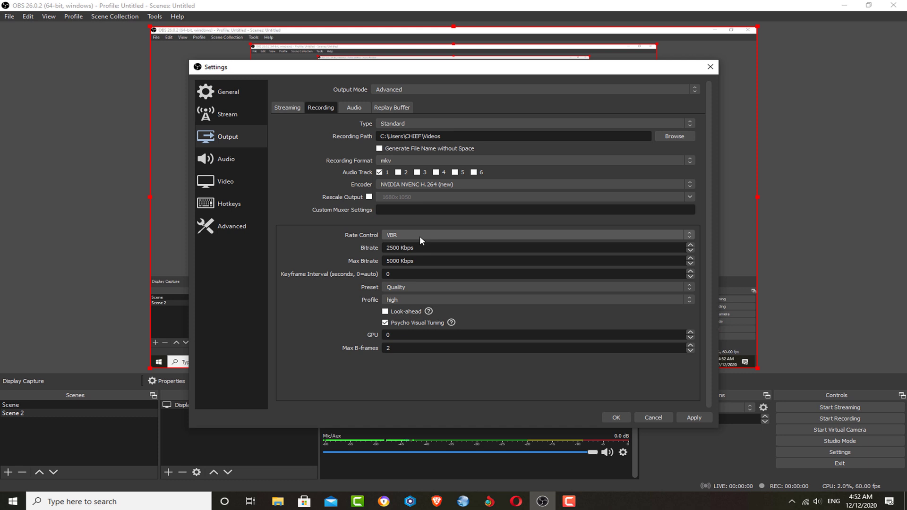
left_click(401, 247)
key("BackSpace")
key("BackSpace")
key("BackSpace")
key("BackSpace")
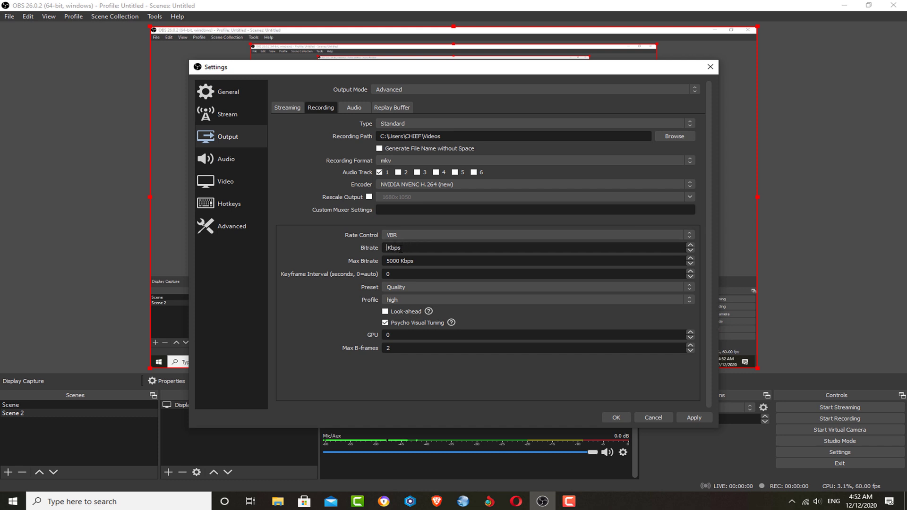
type("40000")
left_click(401, 261)
key("BackSpace")
key("BackSpace")
key("BackSpace")
key("BackSpace")
type("60000")
Step: Choose the Max Quality preset, keep the high profile, and go to Audio settings
left_click(384, 287)
left_click(404, 294)
left_click(400, 302)
left_click(396, 301)
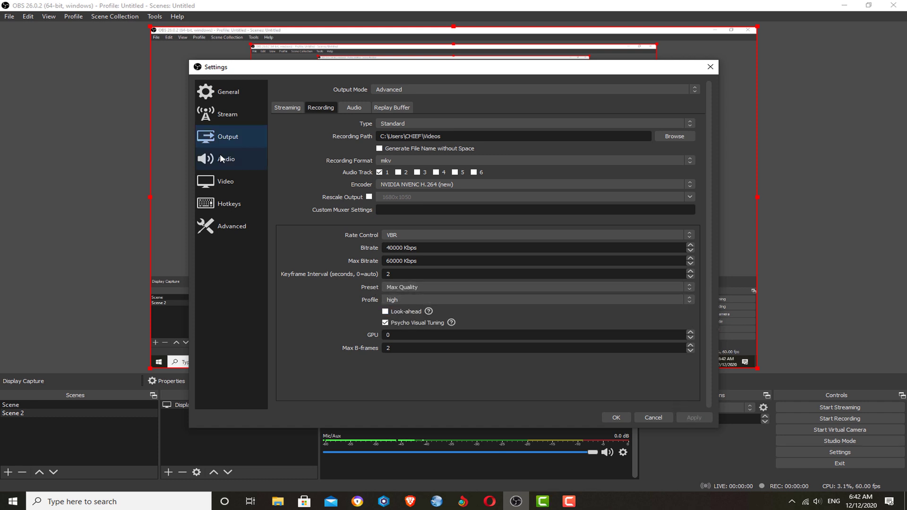
left_click(223, 159)
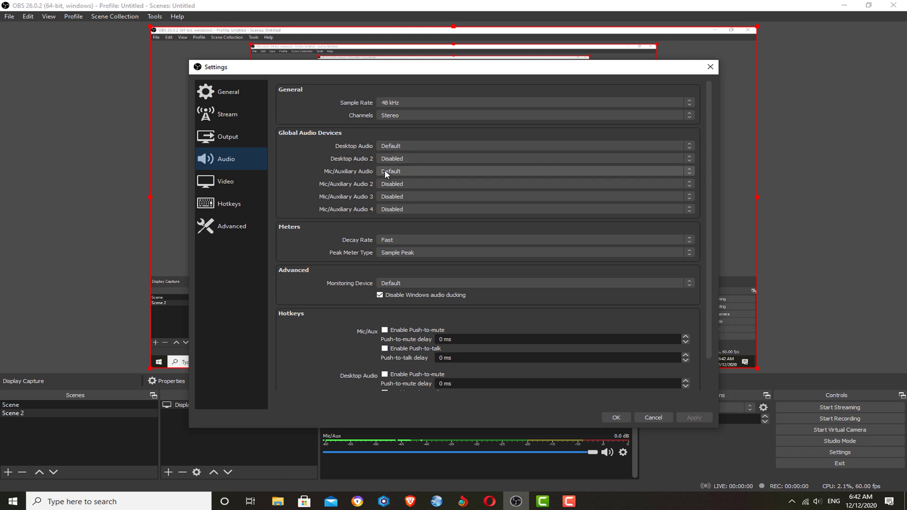
Step: Set Mic/Auxiliary Audio to Microphone (2- USB Audio Device) and apply the audio settings
left_click(402, 171)
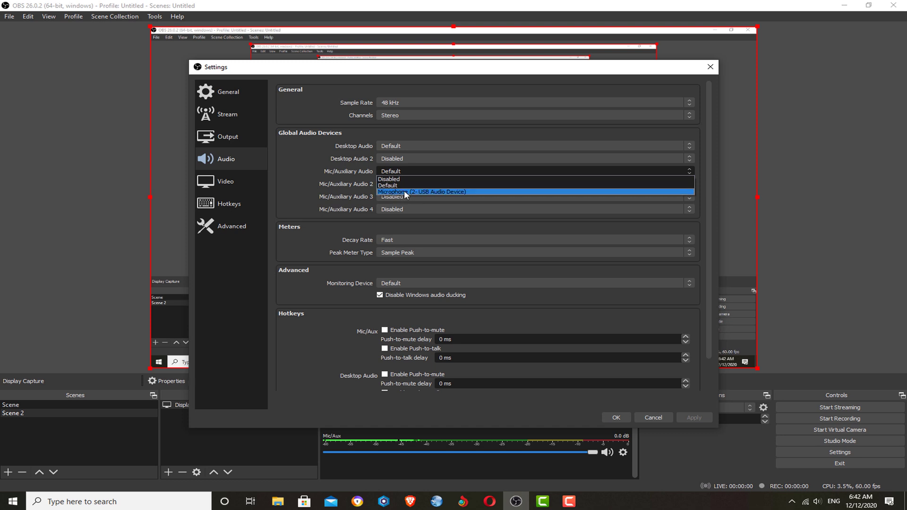
left_click(406, 192)
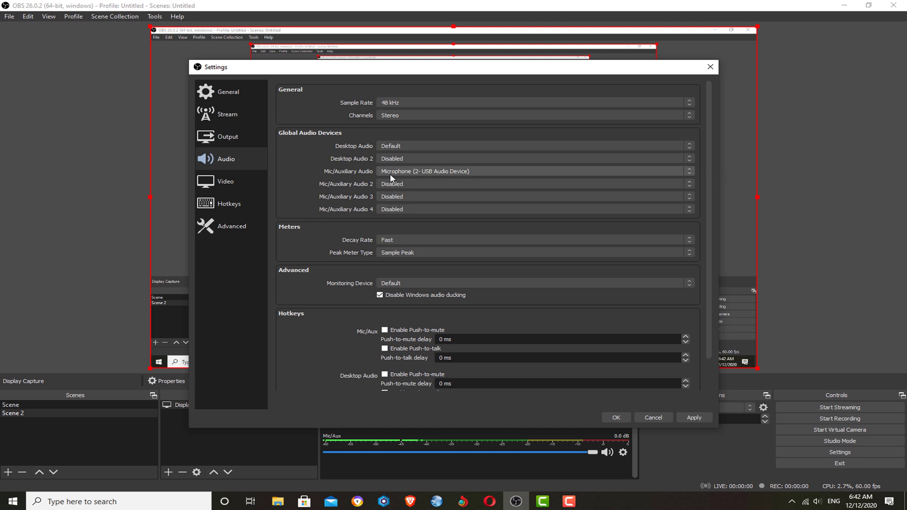
left_click(409, 170)
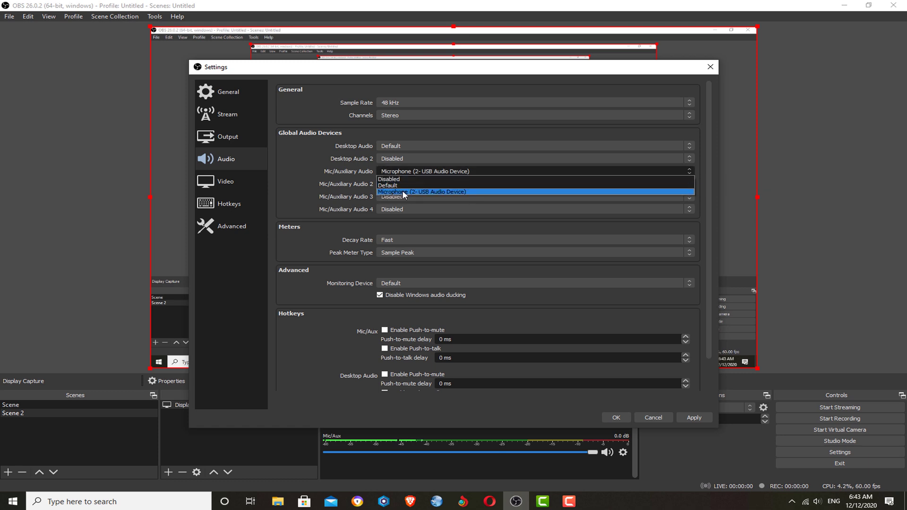
left_click(431, 192)
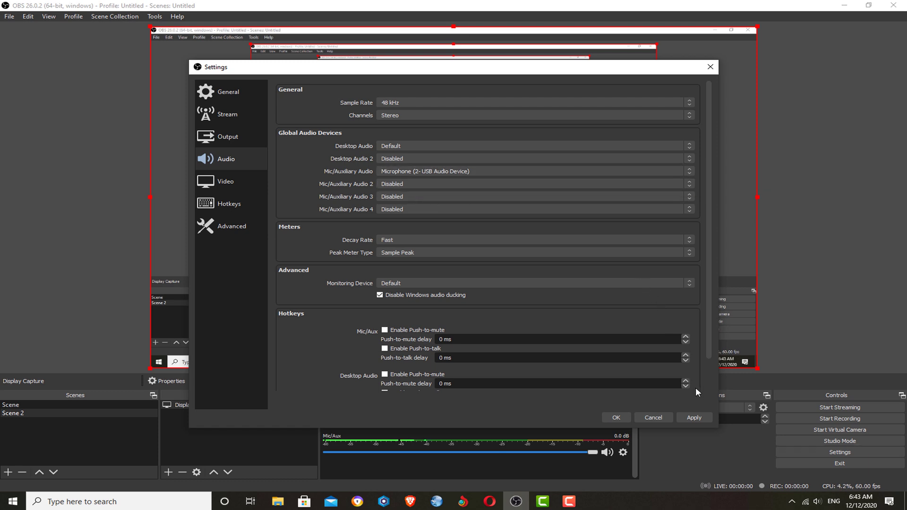
left_click(697, 418)
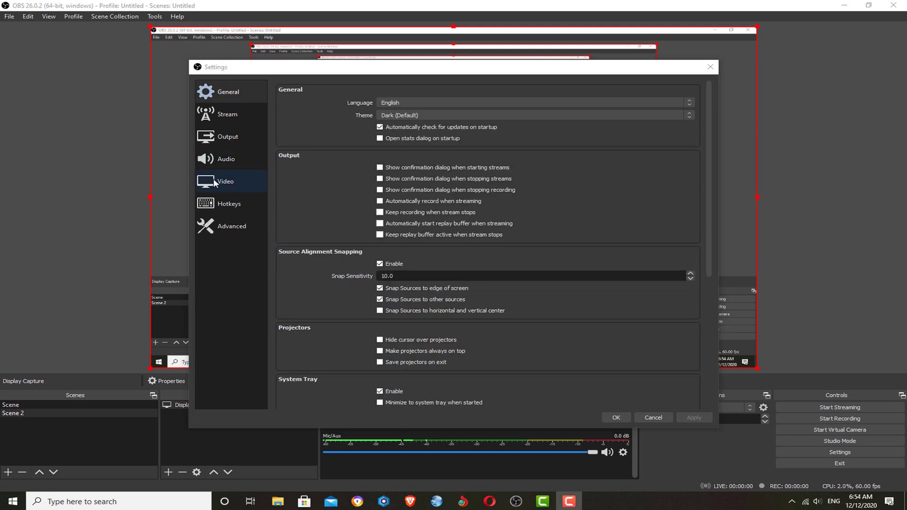
left_click(214, 181)
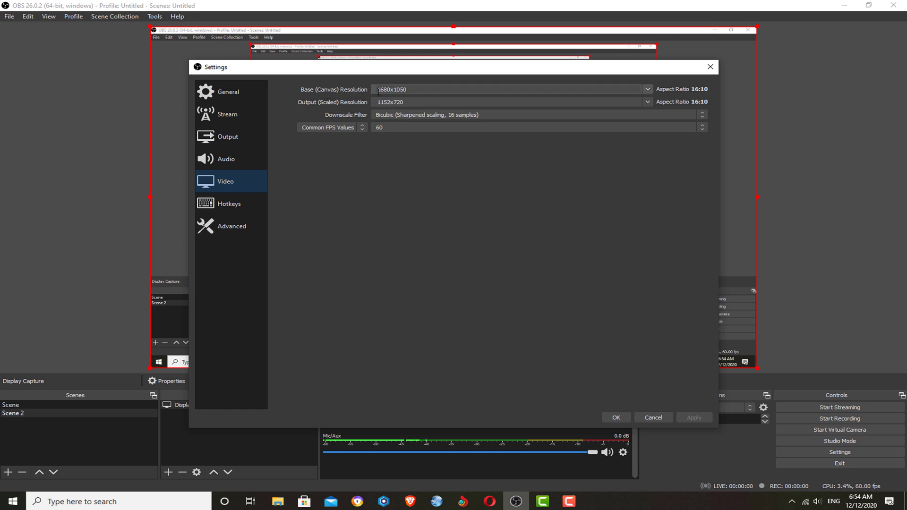
left_click(461, 91)
left_click(649, 89)
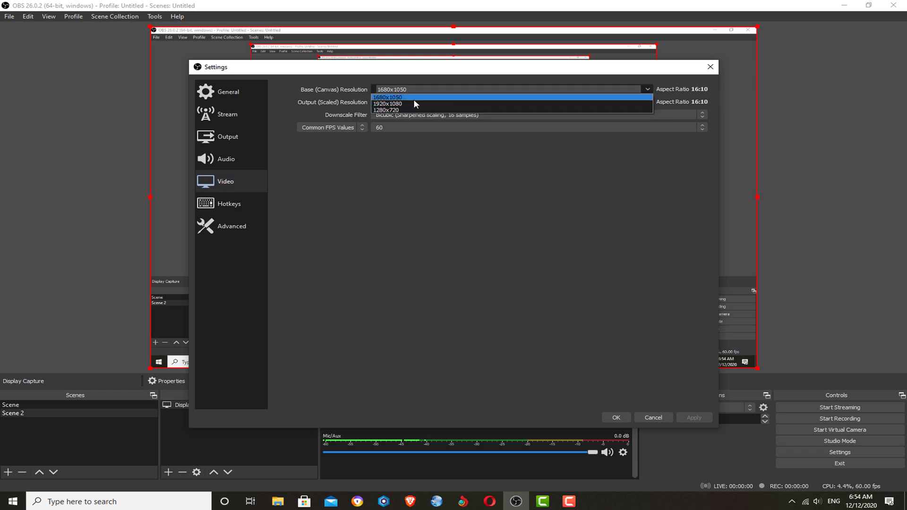
left_click(399, 95)
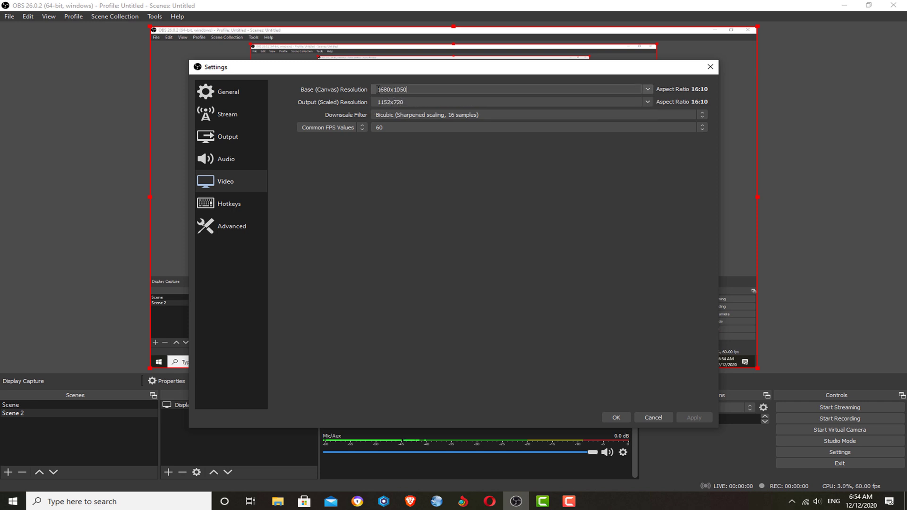
mouse_move(377, 90)
left_mouse_down()
mouse_move(412, 91)
mouse_move(382, 90)
left_mouse_up()
key("End")
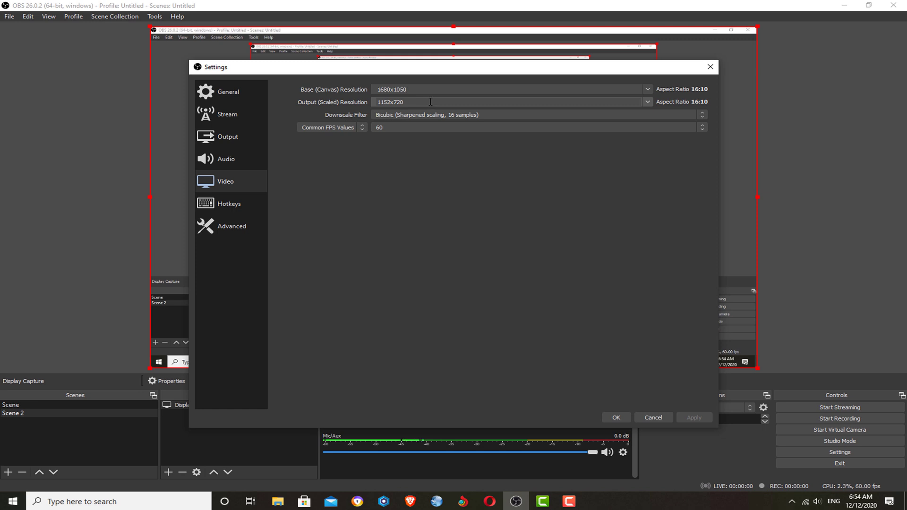
Step: Change the output resolution from 1152x720 to 1920x1080 with the Lanczos downscale filter at 60 FPS
double_click(387, 102)
key("BackSpace")
type("1920x1")
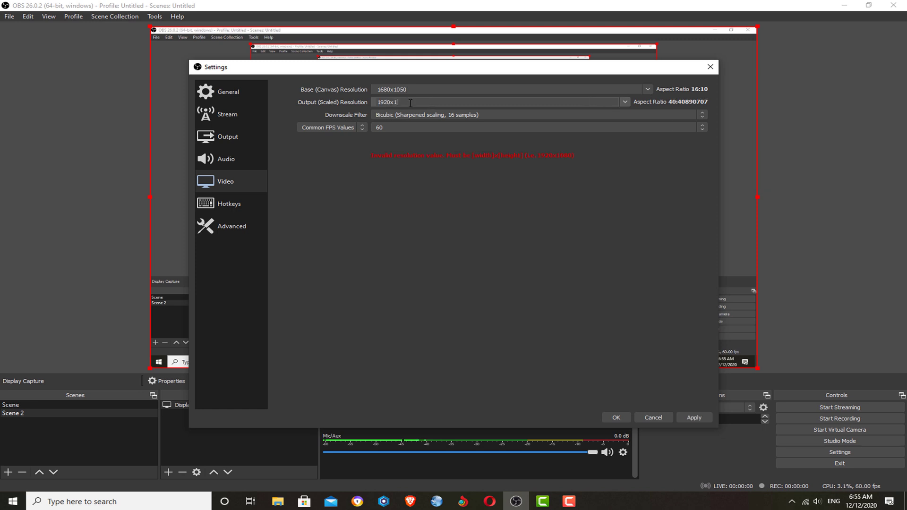
type("080")
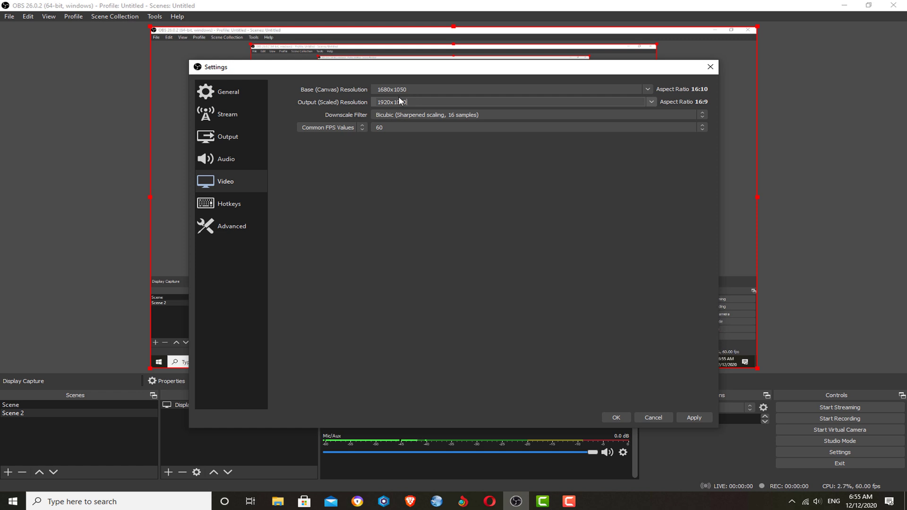
left_click(444, 114)
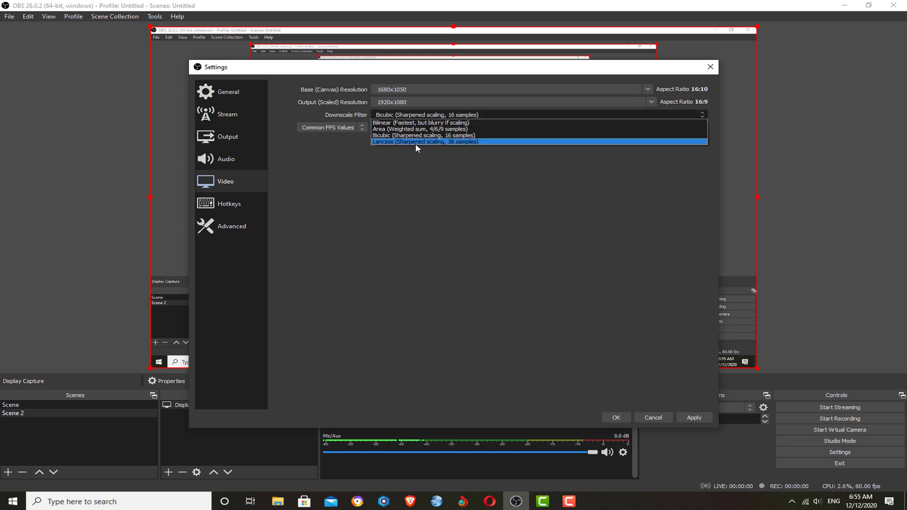
left_click(458, 145)
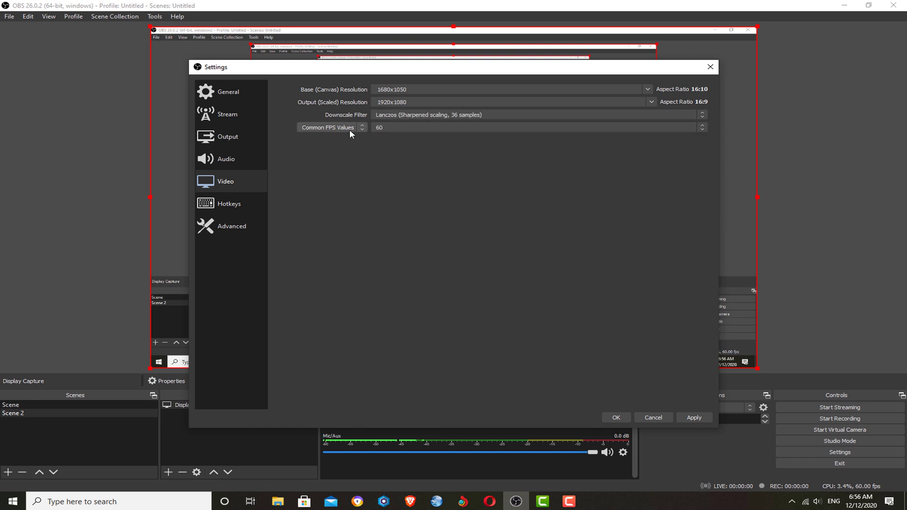
left_click(395, 128)
left_click(390, 192)
Step: Apply the video settings, then set Advanced Process Priority to High and Color Range to Full
left_click(695, 418)
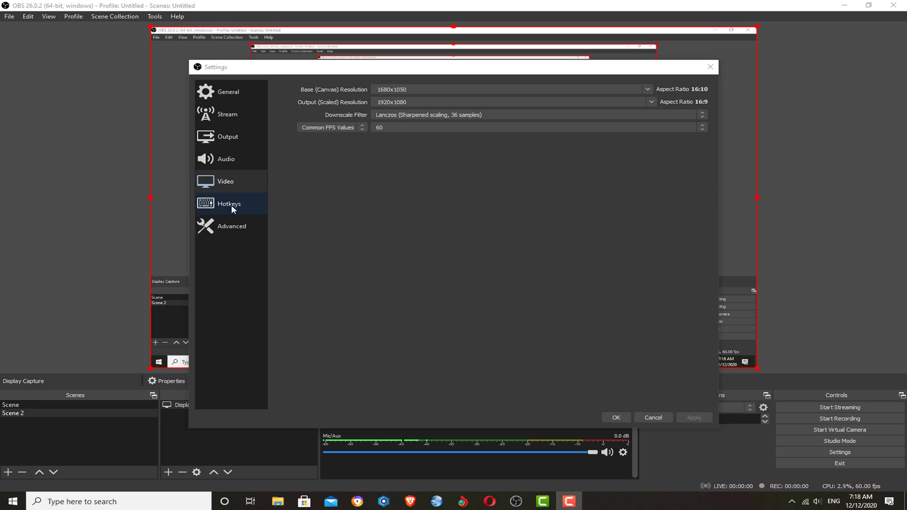
left_click(231, 225)
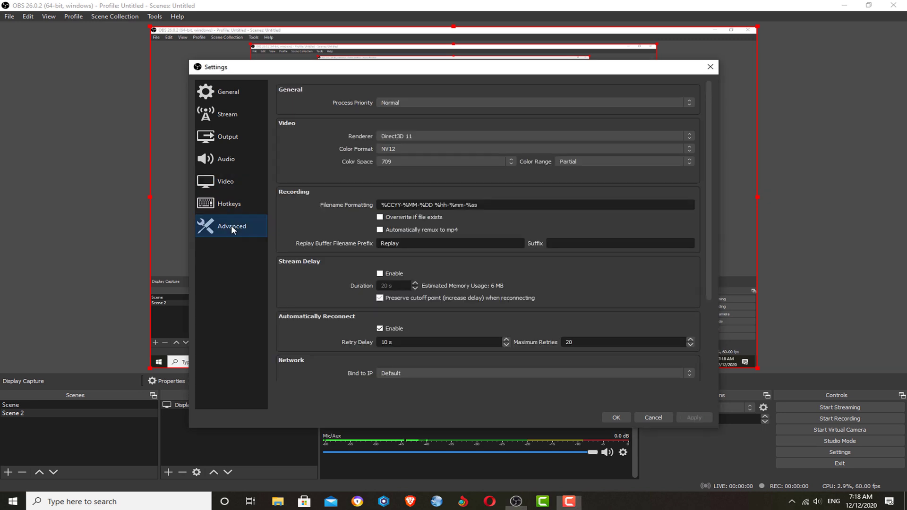
left_click(388, 102)
left_click(394, 110)
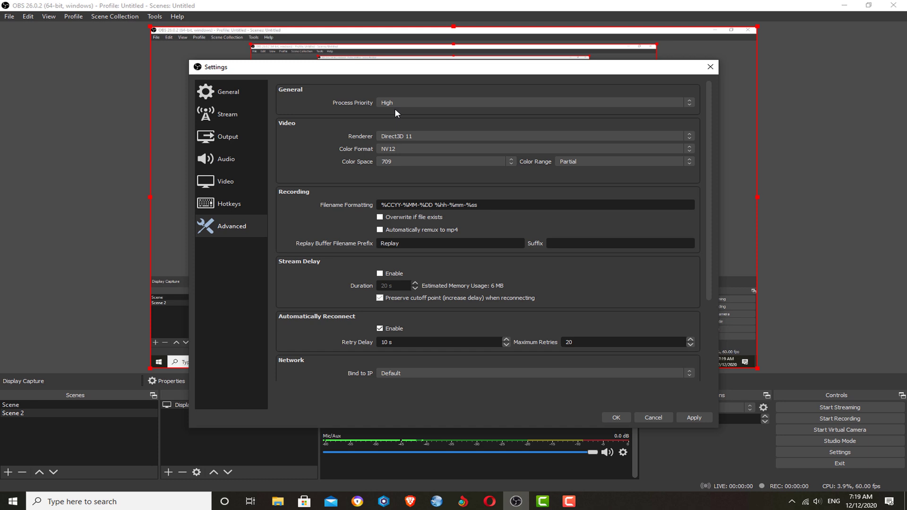
left_click(572, 161)
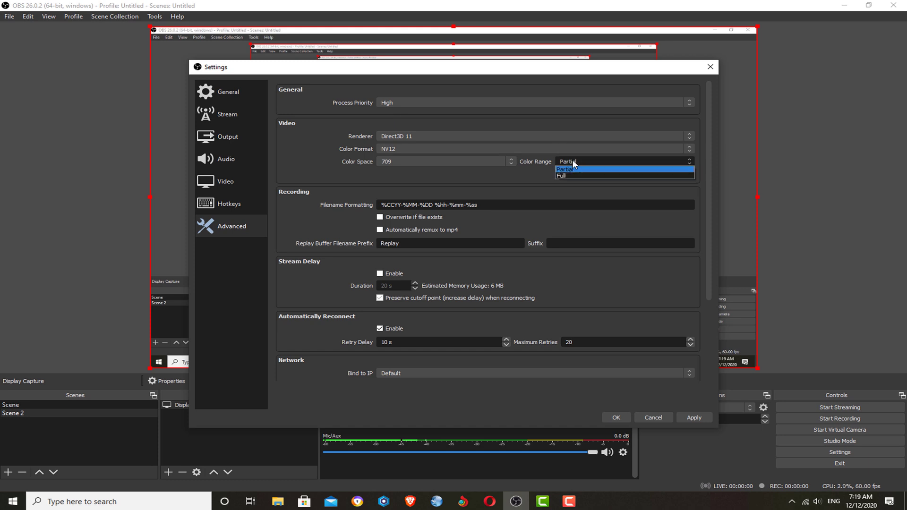
left_click(571, 173)
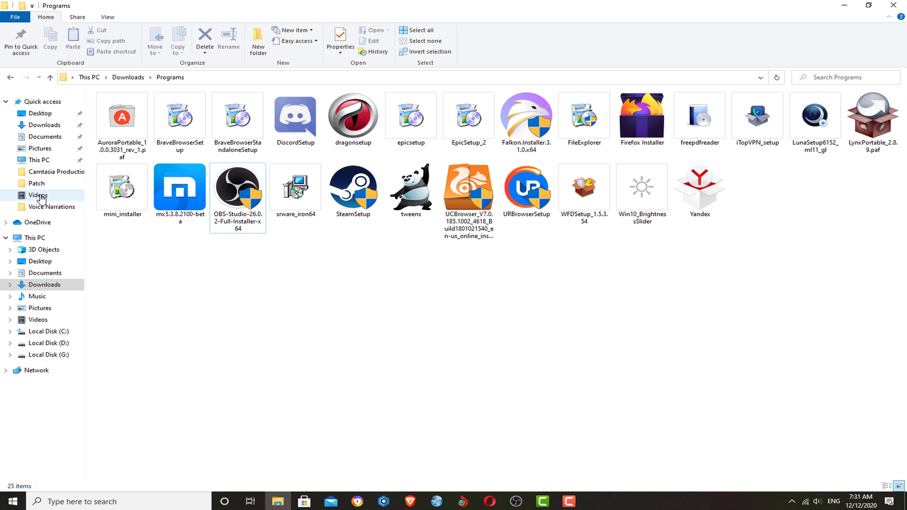
Step: Check the Videos test recording's properties: a 19.9 MB MKV file
left_click(38, 195)
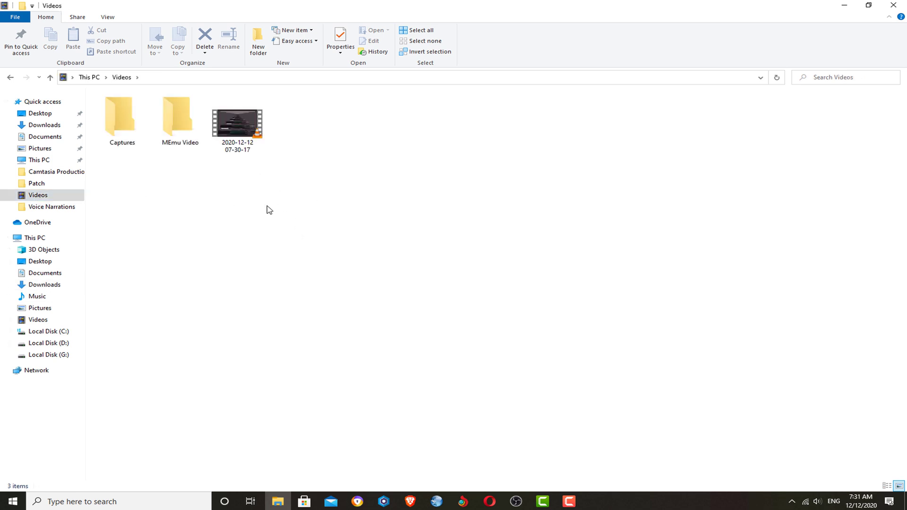
right_click(244, 144)
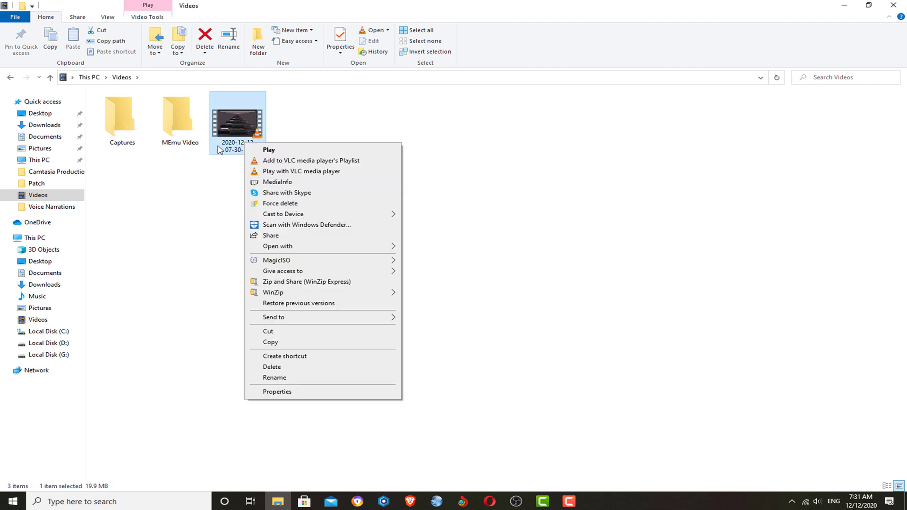
left_click(302, 391)
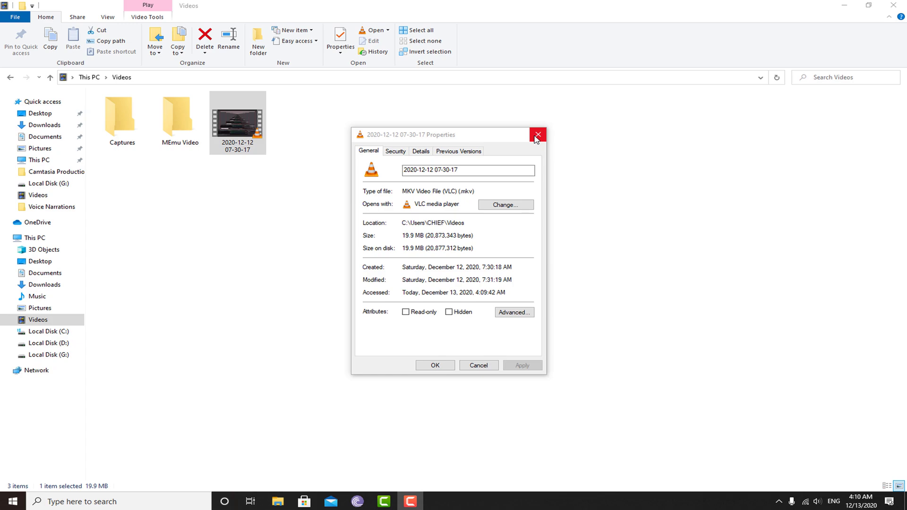
left_click(537, 136)
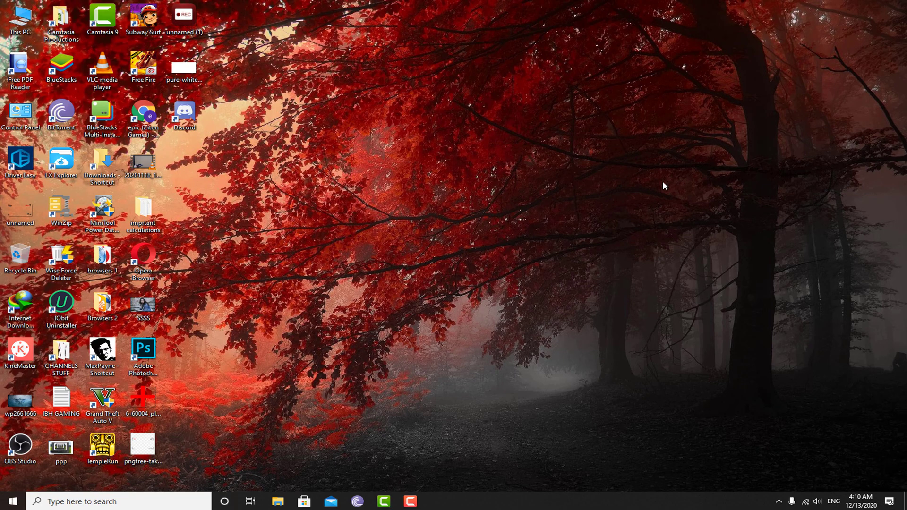